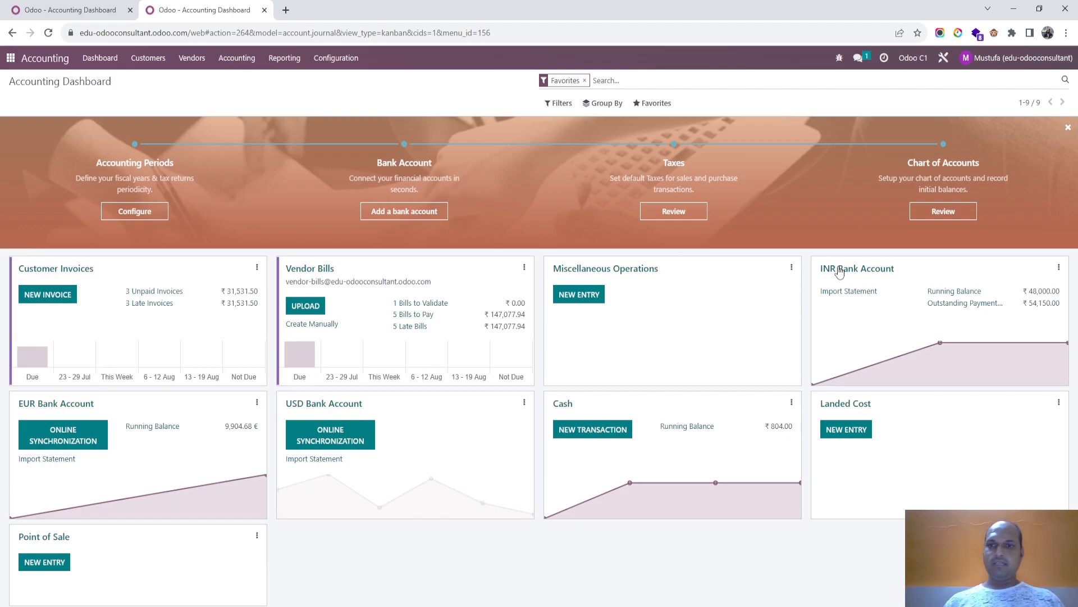
- Look at the INR Bank Account's reconciliation page and its journal configuration, including the currency setting
{"action": "left_click", "coordinate": [866, 275]}
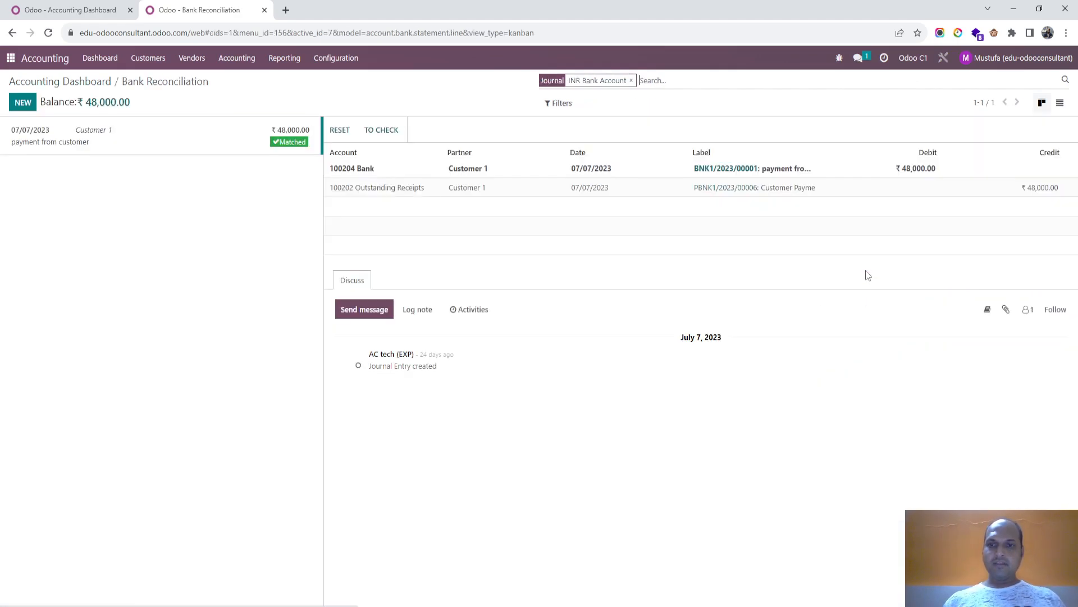
{"action": "left_click", "coordinate": [91, 82]}
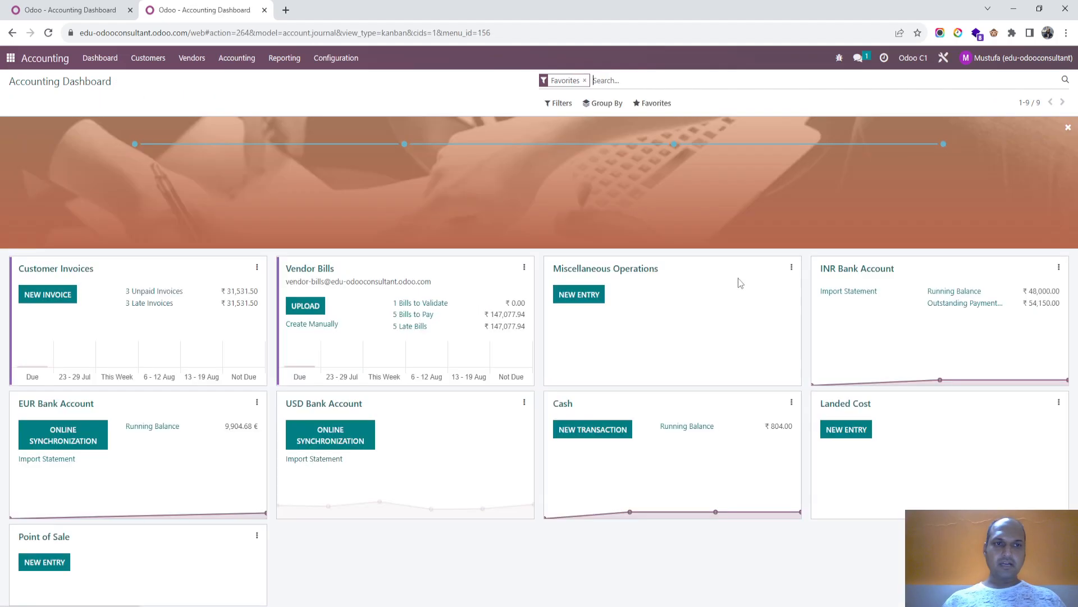
{"action": "left_click", "coordinate": [1058, 267]}
{"action": "left_click", "coordinate": [1028, 448]}
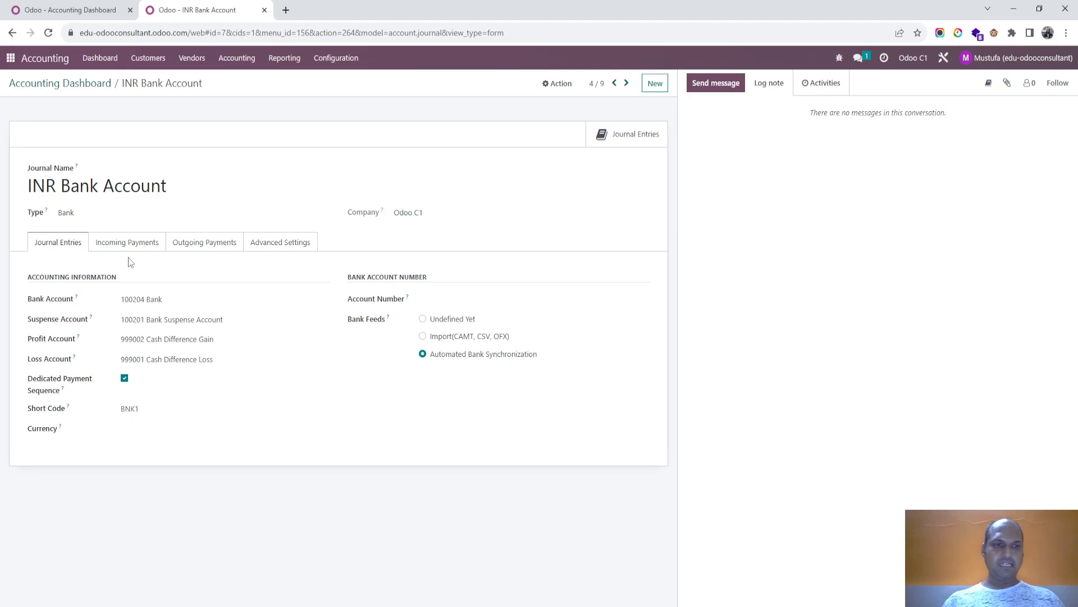
{"action": "left_click", "coordinate": [63, 84]}
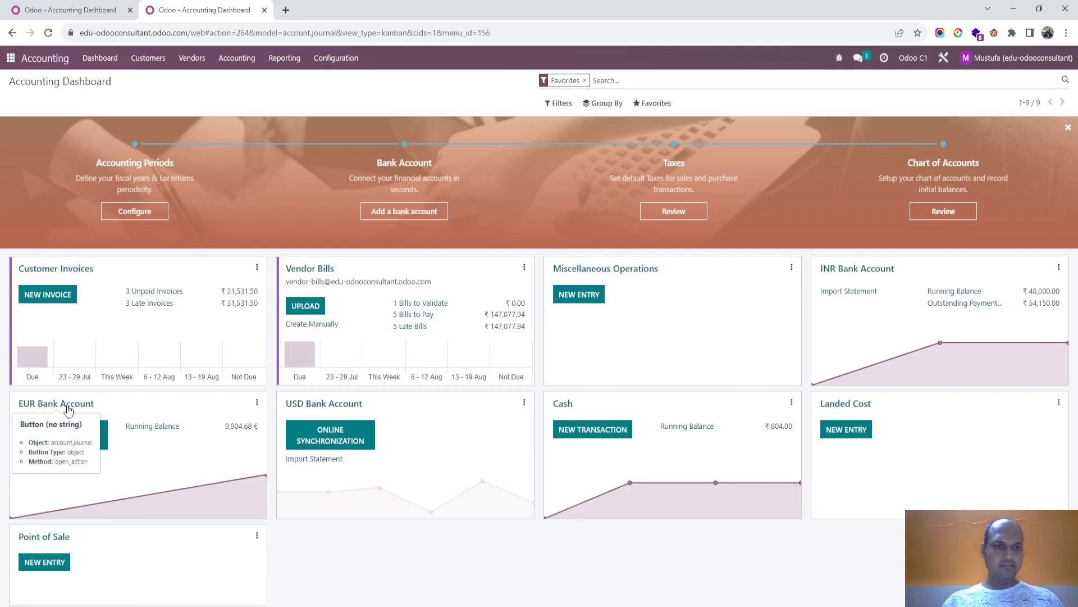
- Check the currency setting in the EUR Bank Account and USD Bank Account journal configurations
{"action": "left_click", "coordinate": [257, 405]}
{"action": "left_click", "coordinate": [220, 585]}
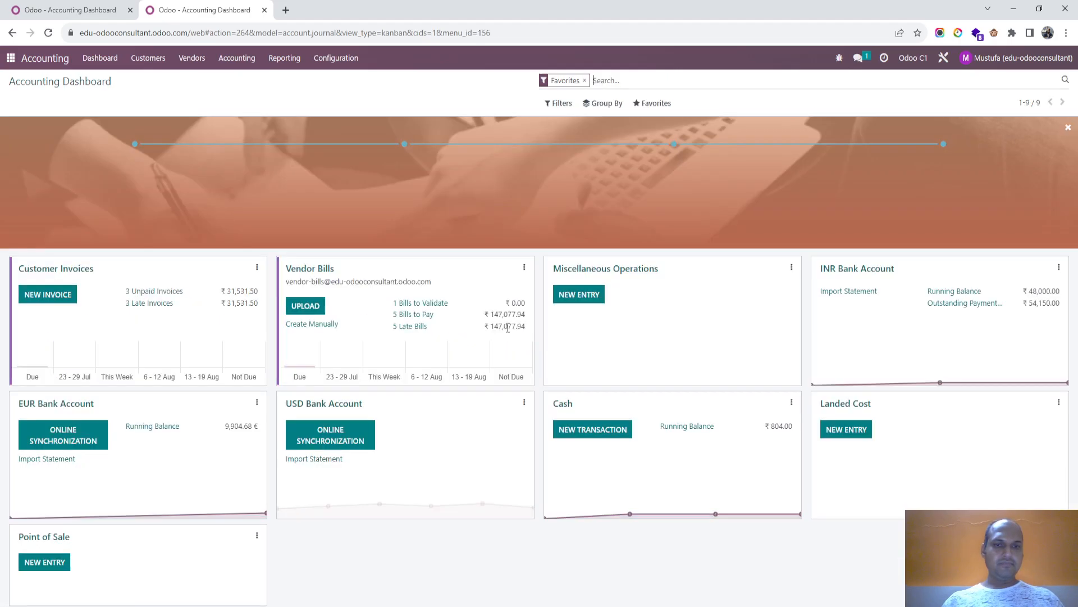
{"action": "left_click", "coordinate": [73, 84]}
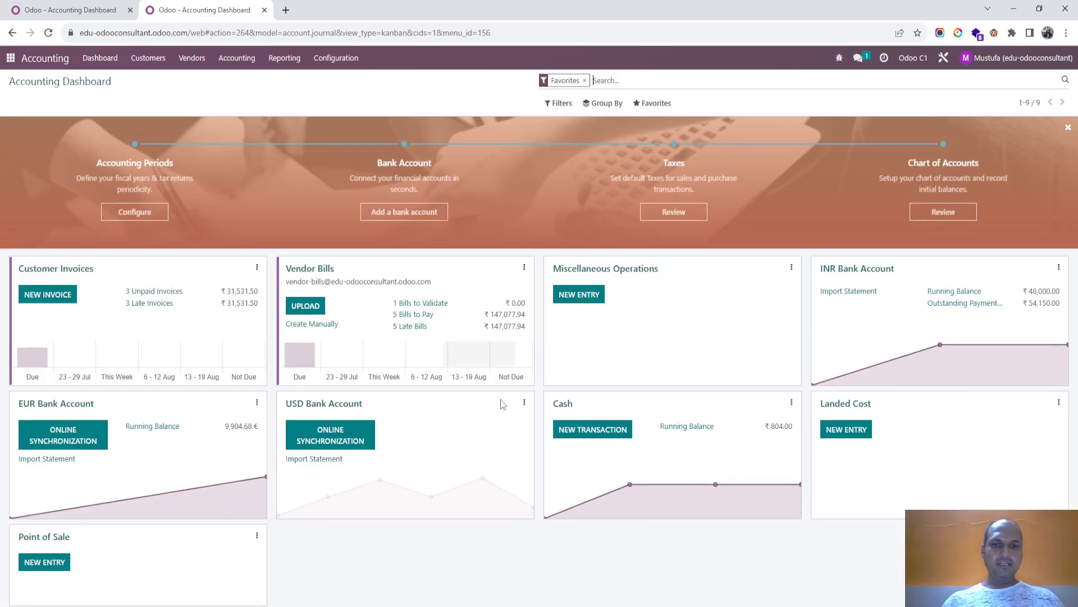
{"action": "left_click", "coordinate": [524, 402]}
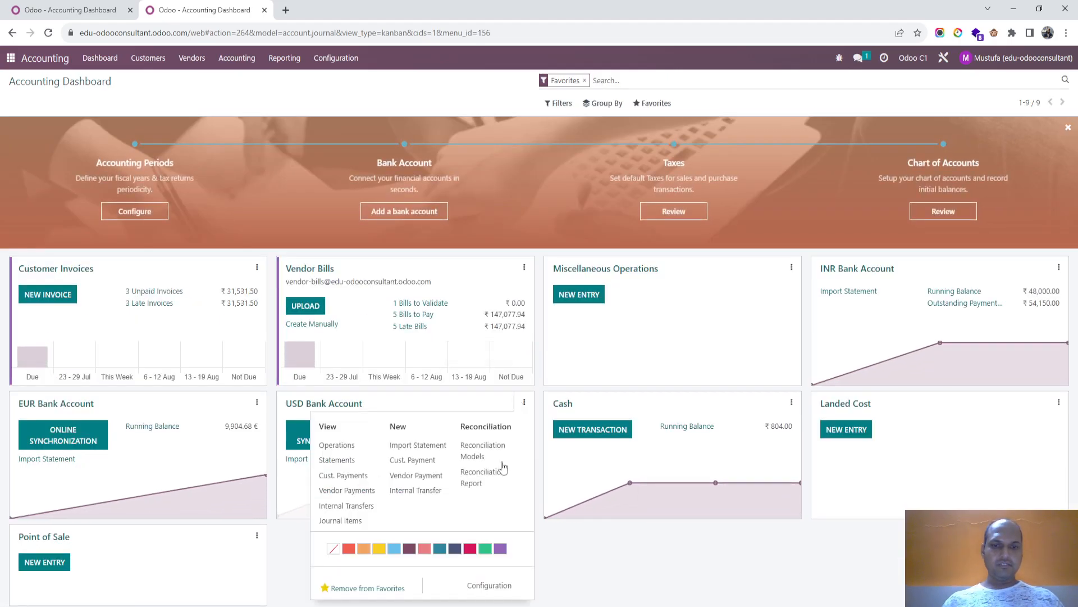
{"action": "left_click", "coordinate": [501, 587]}
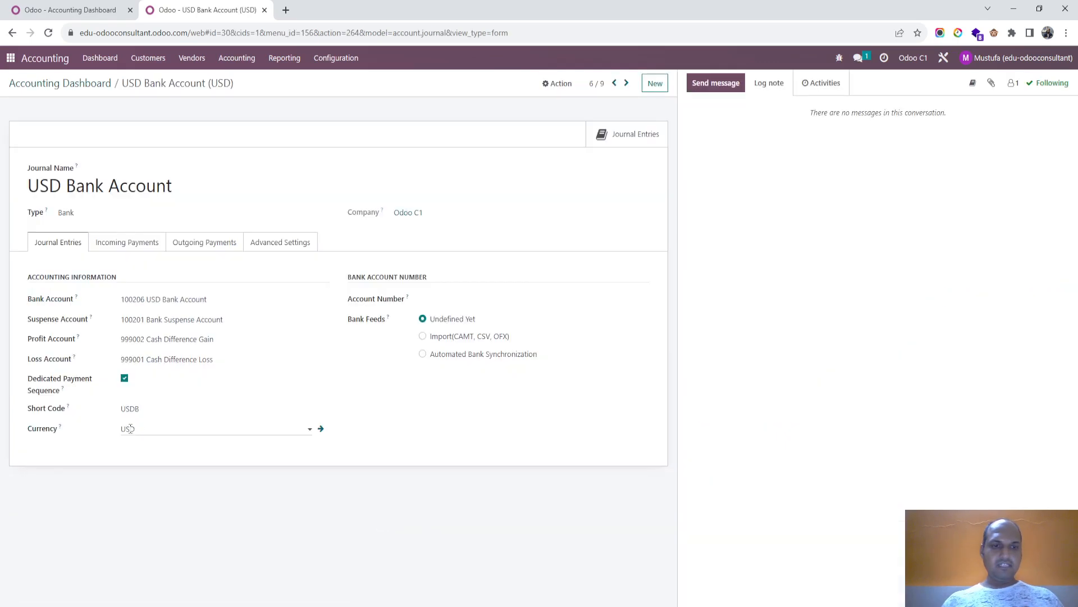
{"action": "left_click", "coordinate": [79, 83]}
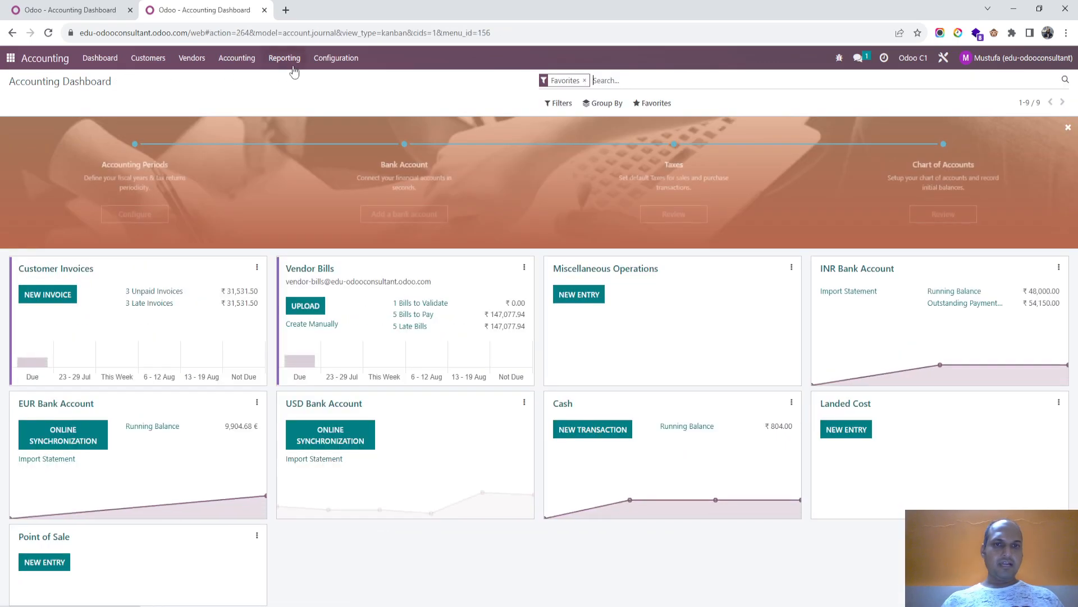
- Examine the active currencies and their exchange rates in the Currencies list
{"action": "left_click", "coordinate": [334, 58]}
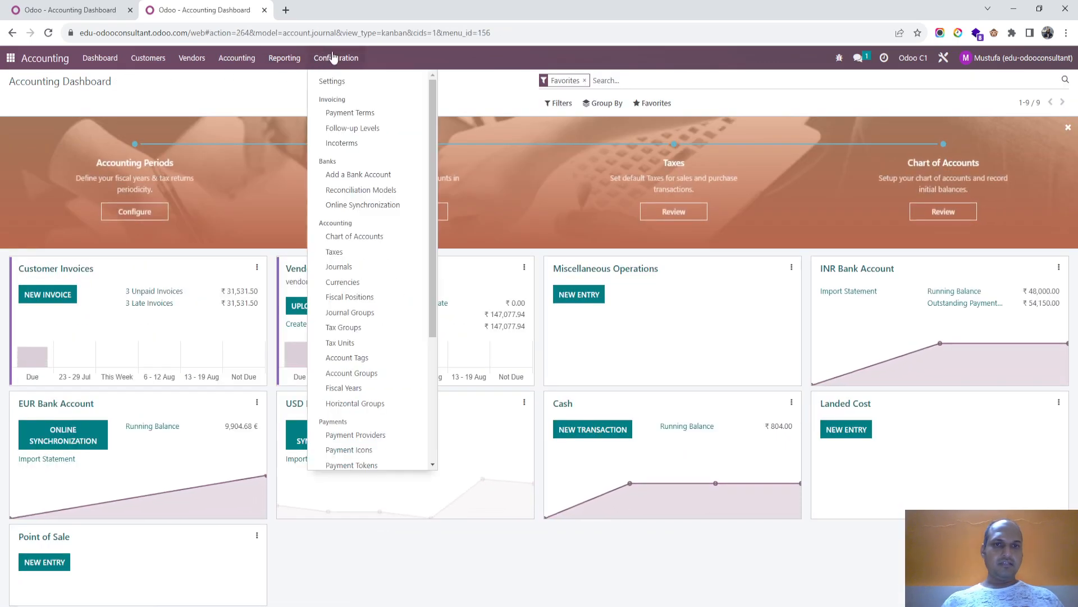
{"action": "left_click", "coordinate": [369, 282]}
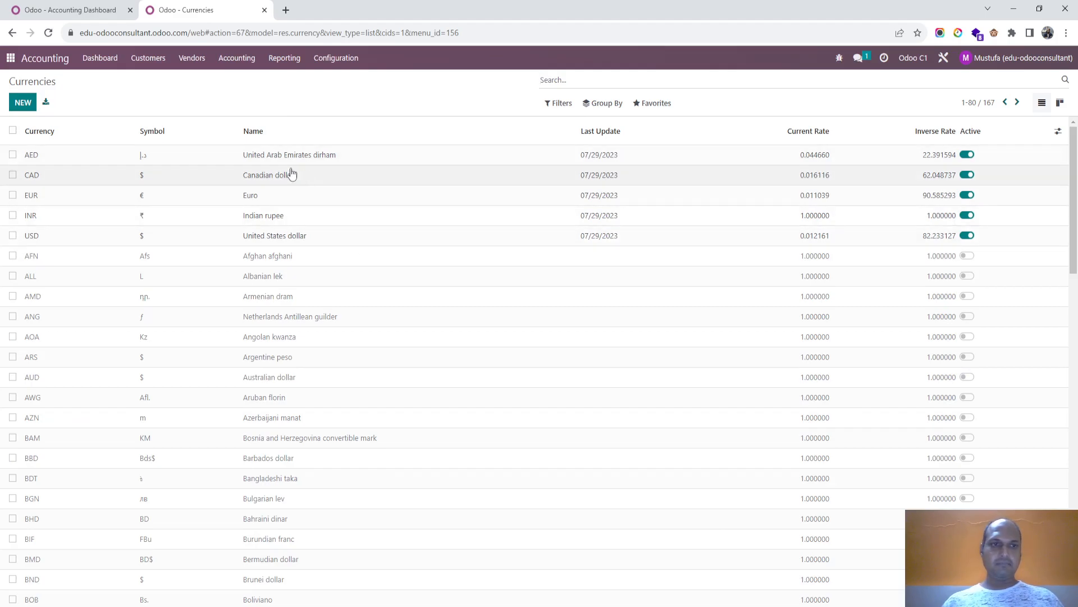
{"action": "left_click", "coordinate": [93, 65]}
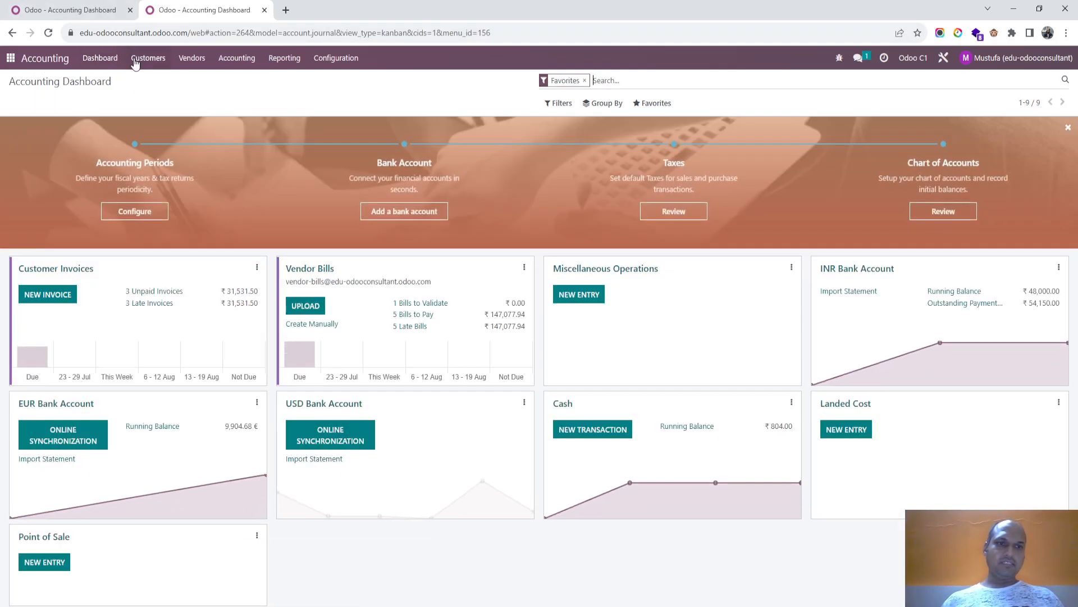
- Create a new customer invoice for Customer 3 and set its currency to USD
{"action": "left_click", "coordinate": [135, 63]}
{"action": "left_click", "coordinate": [143, 77]}
{"action": "left_click", "coordinate": [22, 102]}
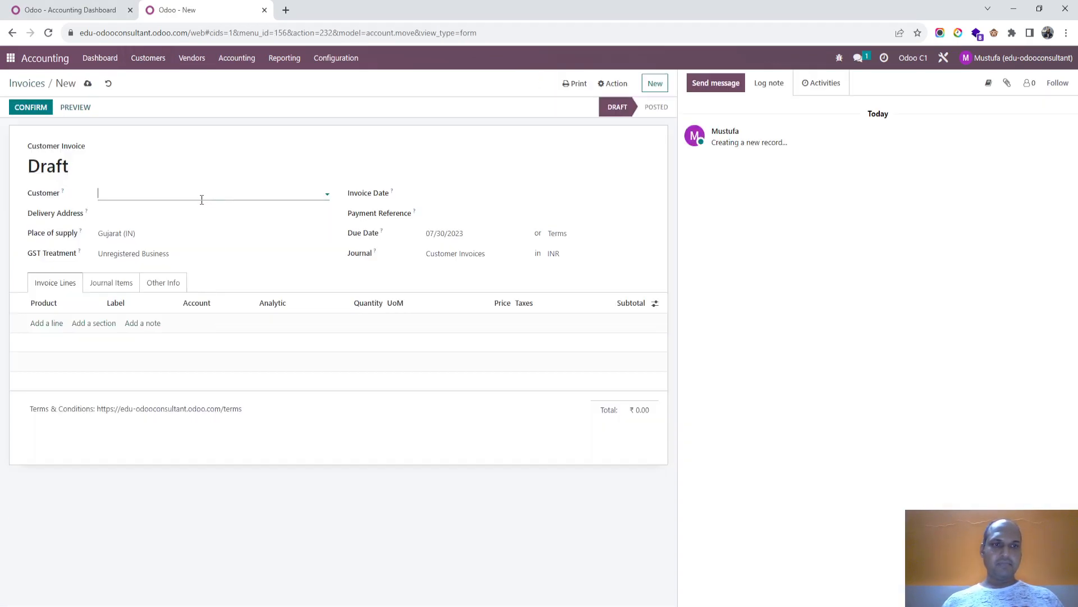
{"action": "left_click", "coordinate": [175, 194]}
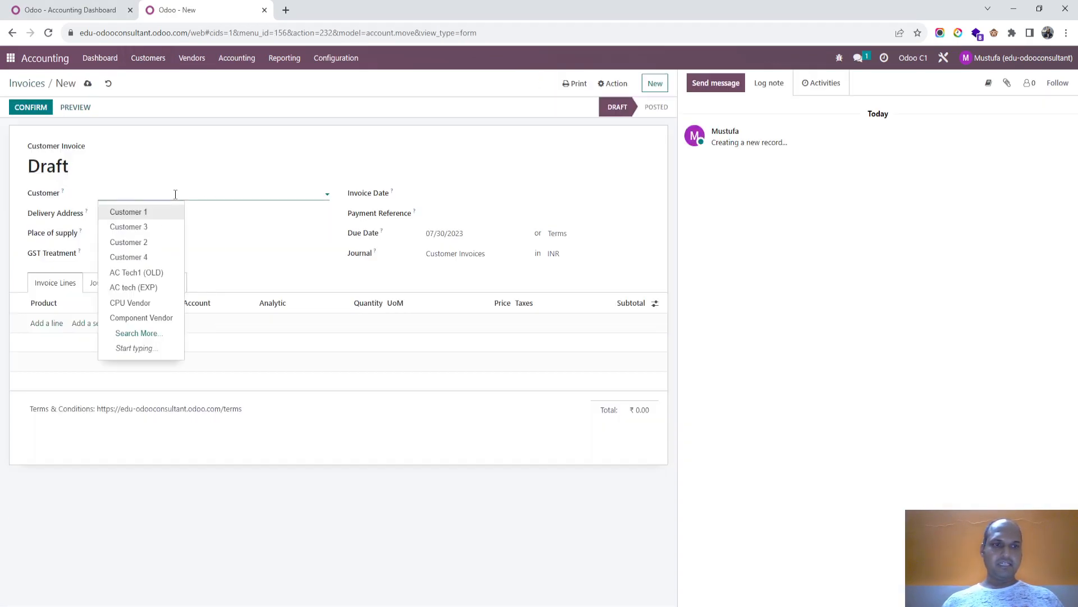
{"action": "left_click", "coordinate": [157, 225]}
{"action": "left_click", "coordinate": [561, 253]}
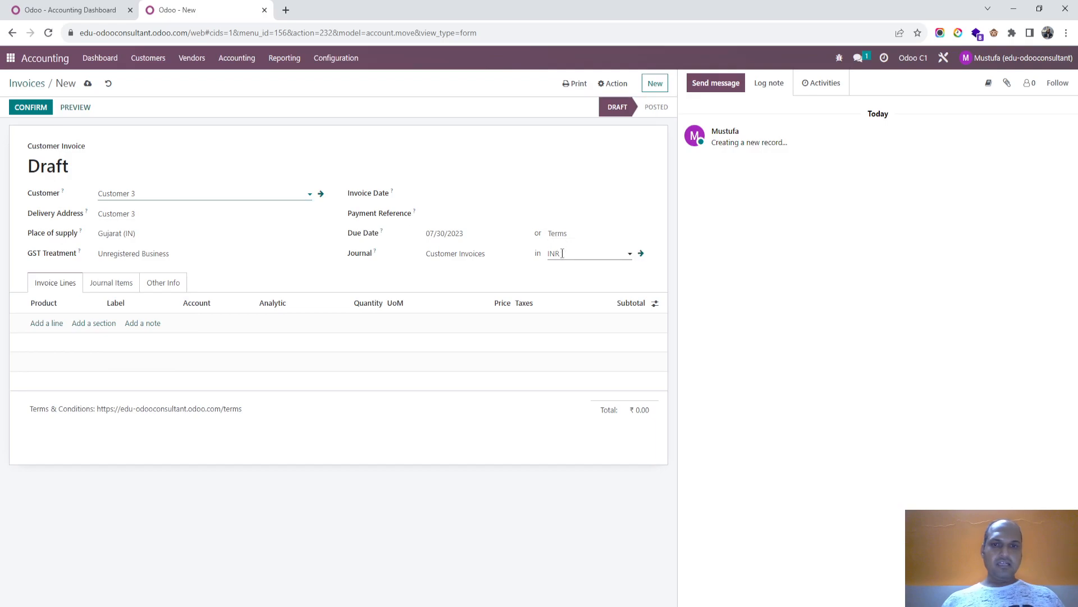
{"action": "type", "text": "us"}
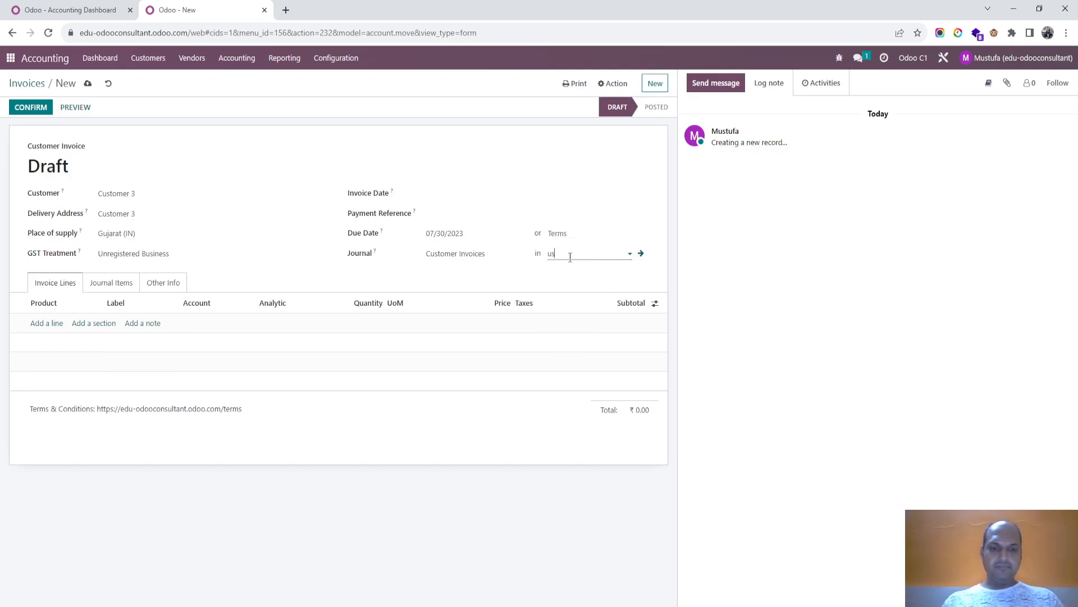
{"action": "type", "text": "d"}
{"action": "left_click", "coordinate": [569, 271]}
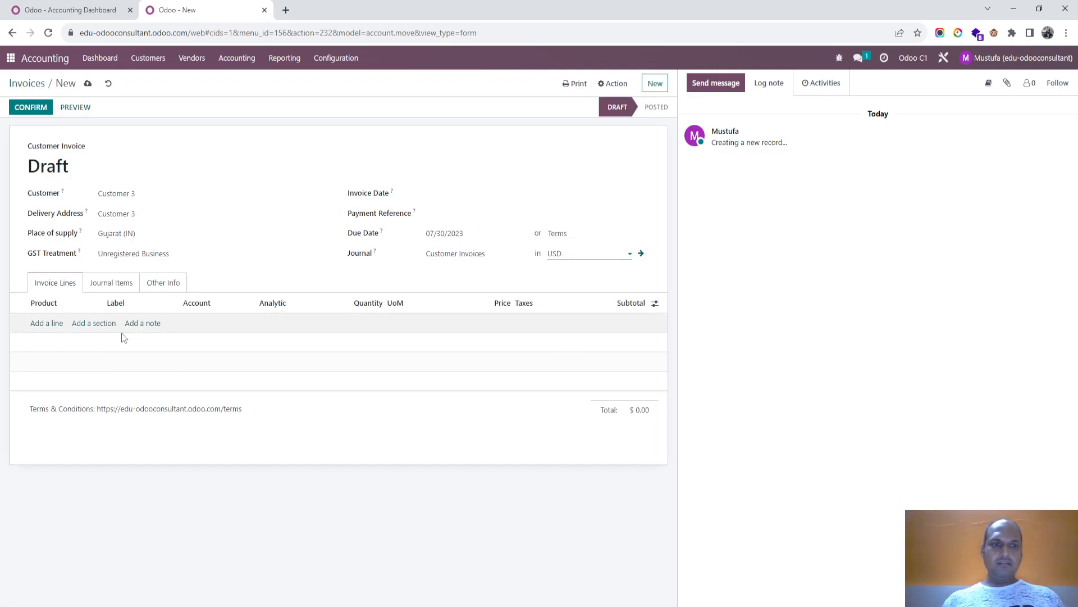
- Add an invoice line for [Product A V1] Product A (1) with quantity 10, price 100 and the GST 5% tax removed
{"action": "left_click", "coordinate": [51, 324]}
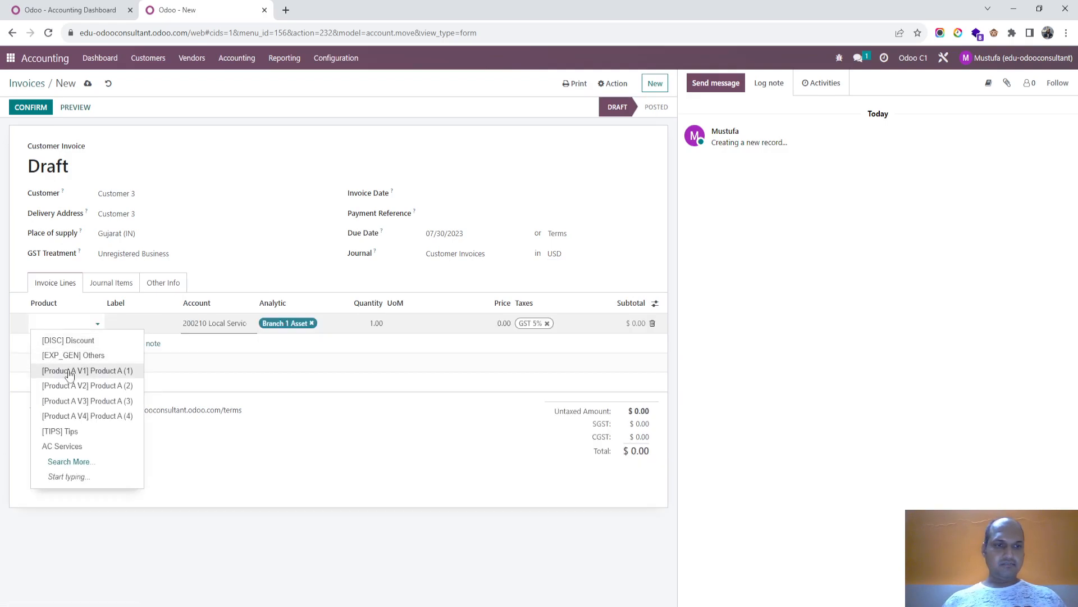
{"action": "left_click", "coordinate": [70, 372]}
{"action": "left_click", "coordinate": [365, 328]}
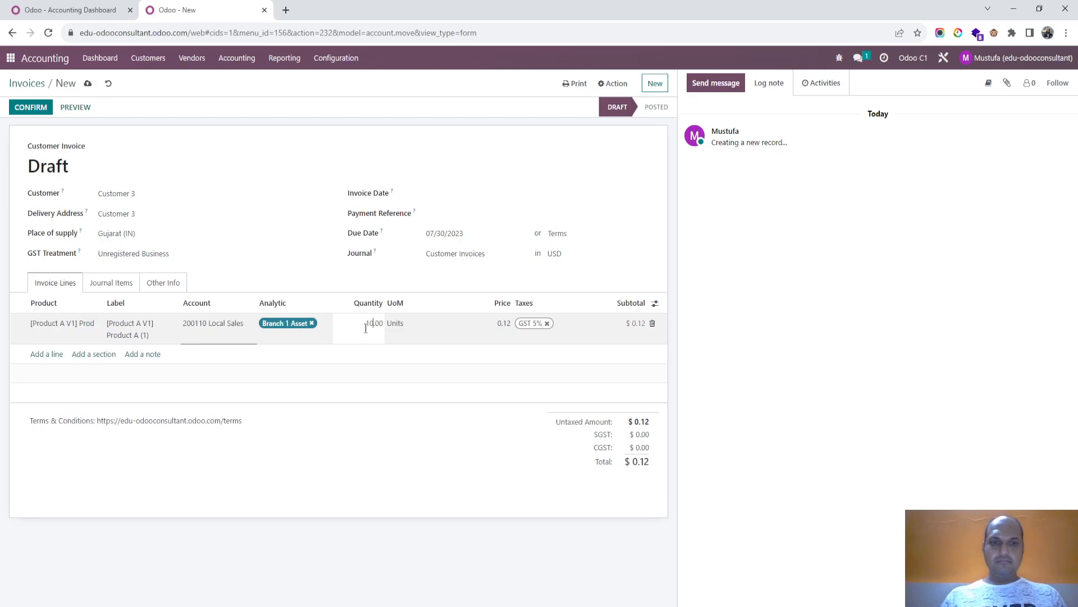
{"action": "key", "text": "Tab"}
{"action": "key", "text": "Tab"}
{"action": "type", "text": "100"}
{"action": "key", "text": "Tab"}
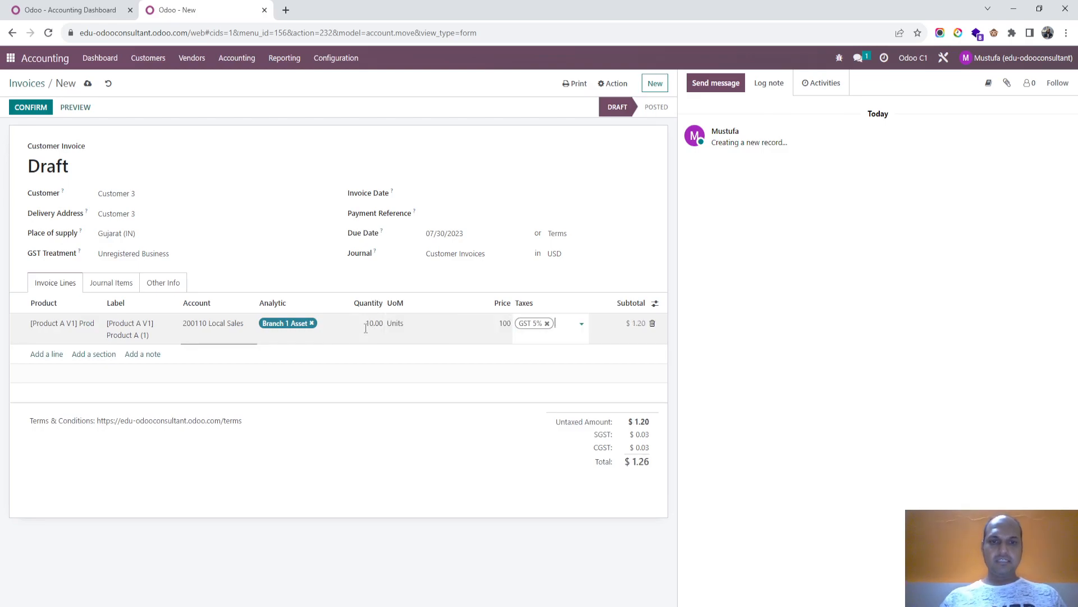
{"action": "left_click", "coordinate": [547, 323]}
{"action": "left_click", "coordinate": [347, 274]}
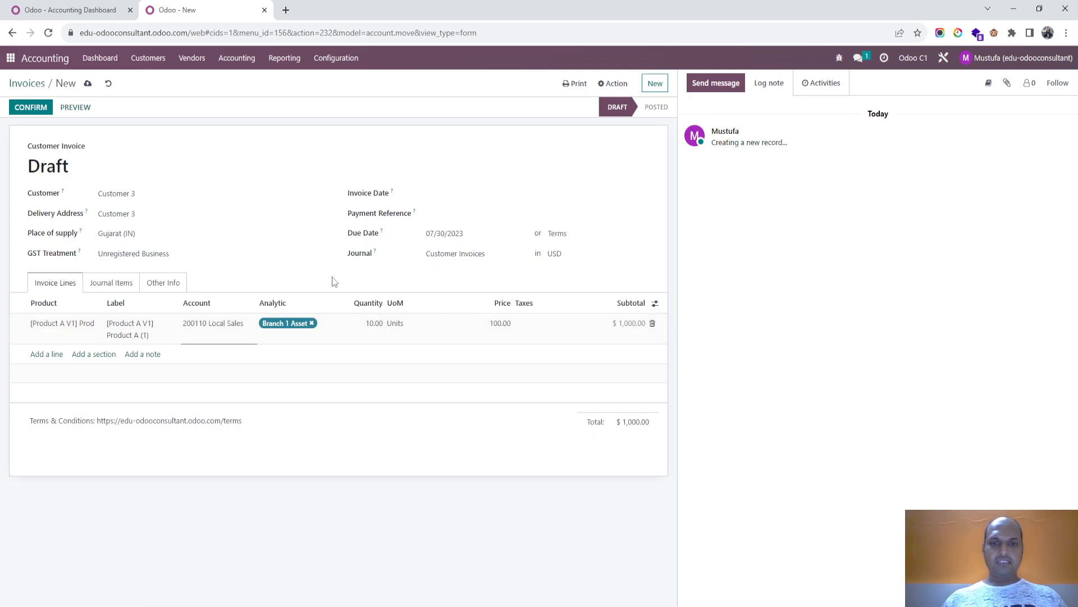
- Save and confirm the invoice, and review the resulting journal items
{"action": "left_click", "coordinate": [87, 83]}
{"action": "left_click", "coordinate": [30, 107]}
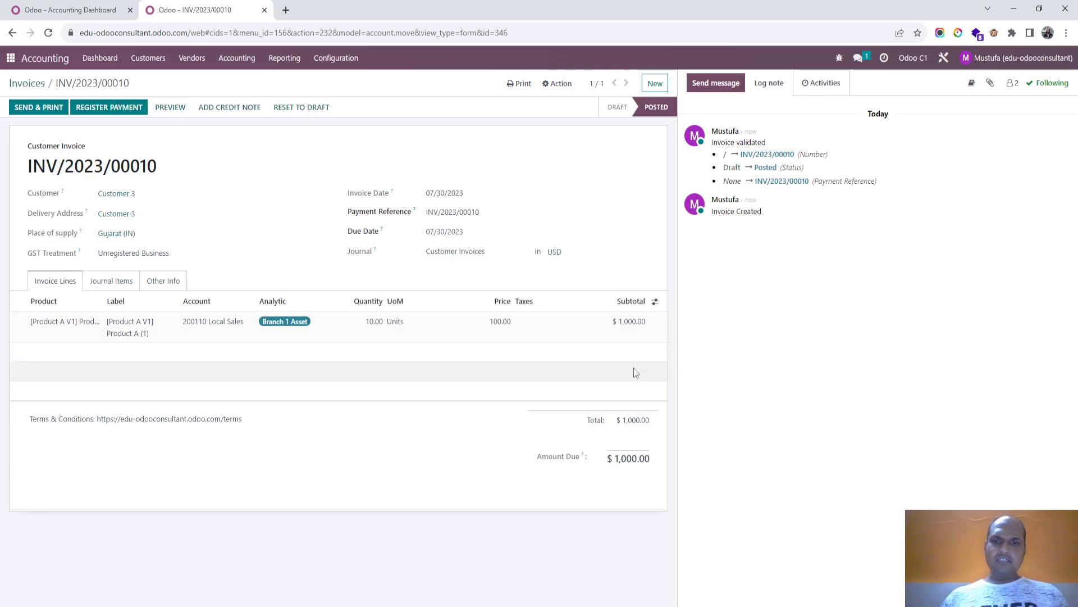
{"action": "left_click", "coordinate": [127, 280]}
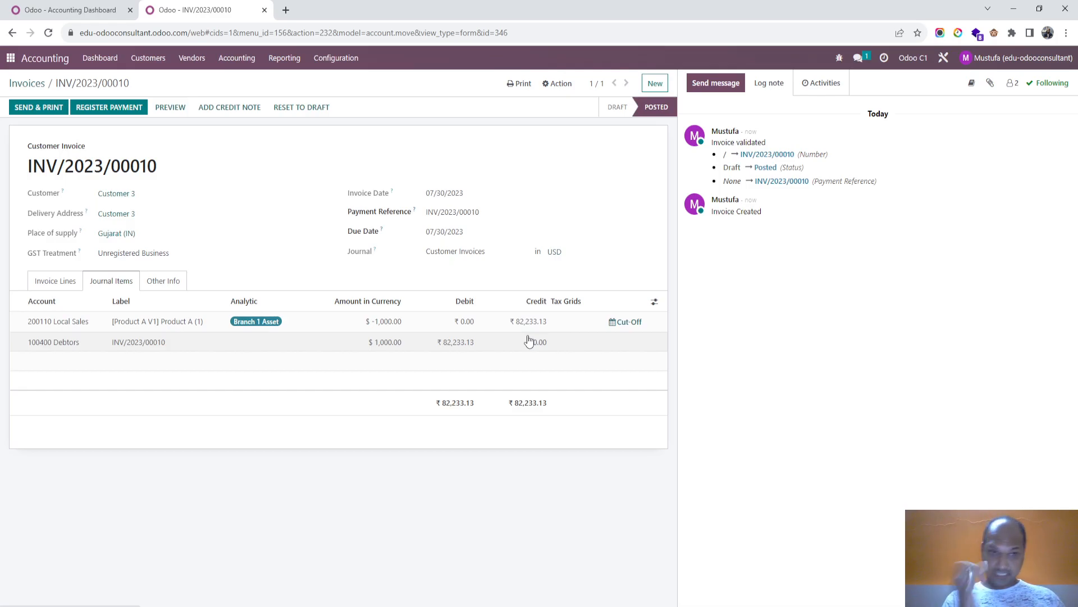
{"action": "left_click", "coordinate": [58, 15]}
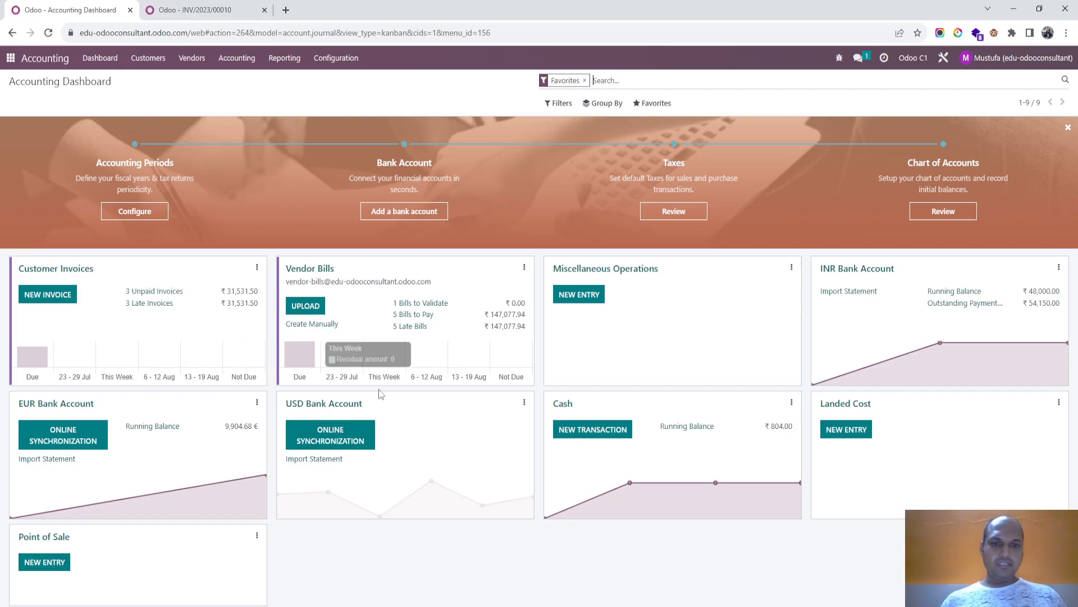
{"action": "left_click", "coordinate": [187, 8]}
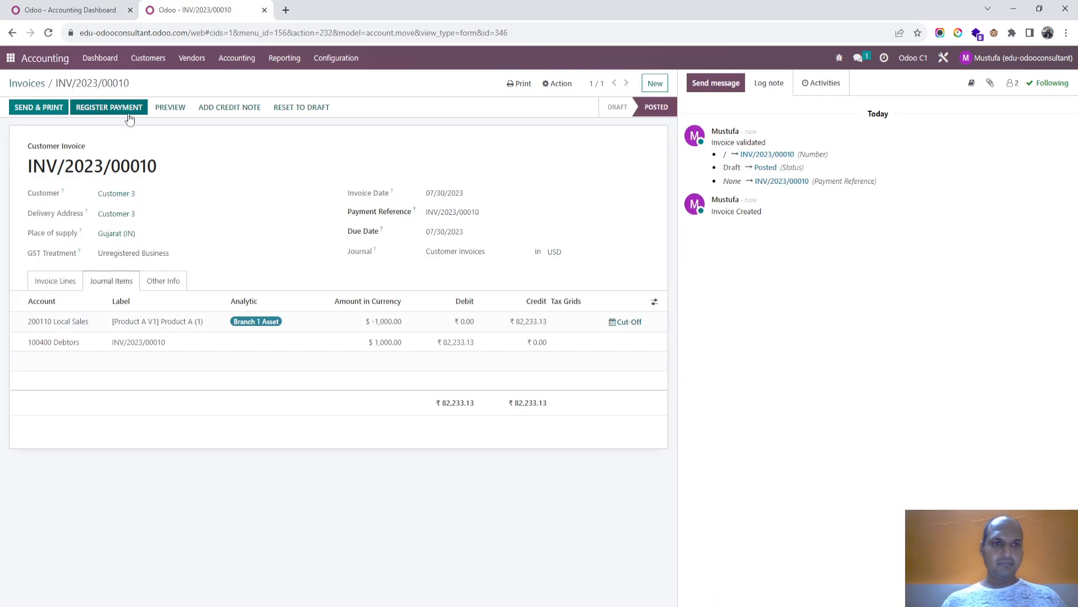
- Register the invoice's $1,000.00 payment in the USD Bank Account journal and check the payment on the invoice
{"action": "left_click", "coordinate": [109, 107]}
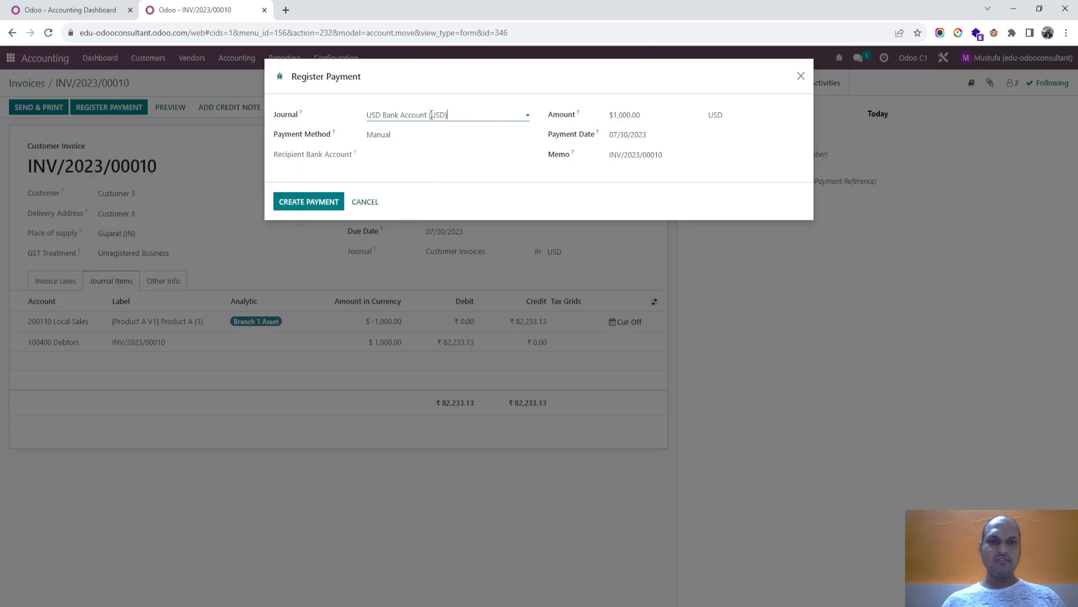
{"action": "left_click", "coordinate": [310, 203]}
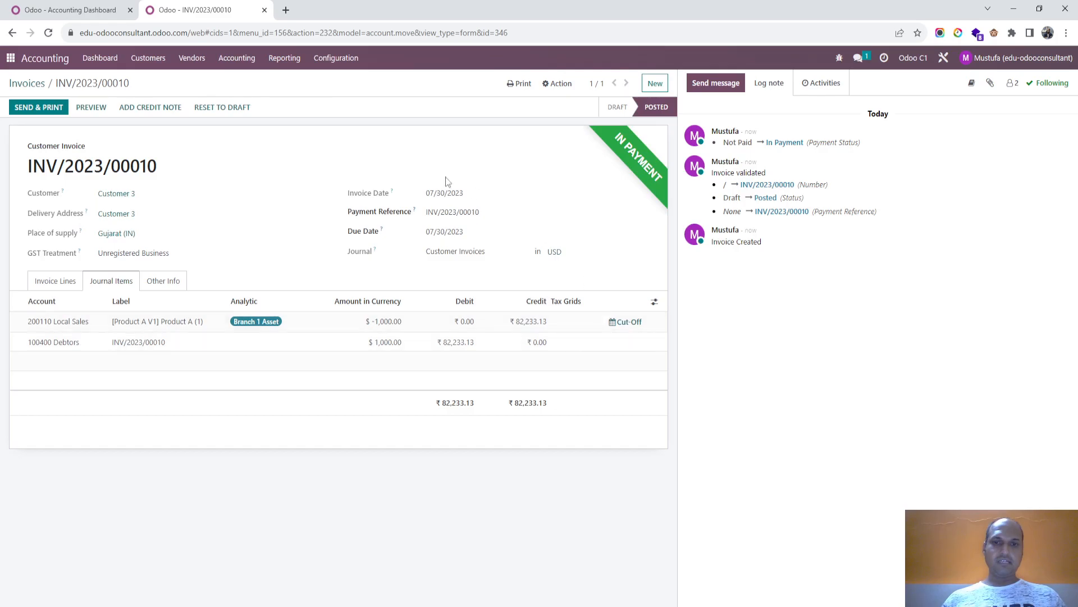
{"action": "left_click", "coordinate": [63, 281]}
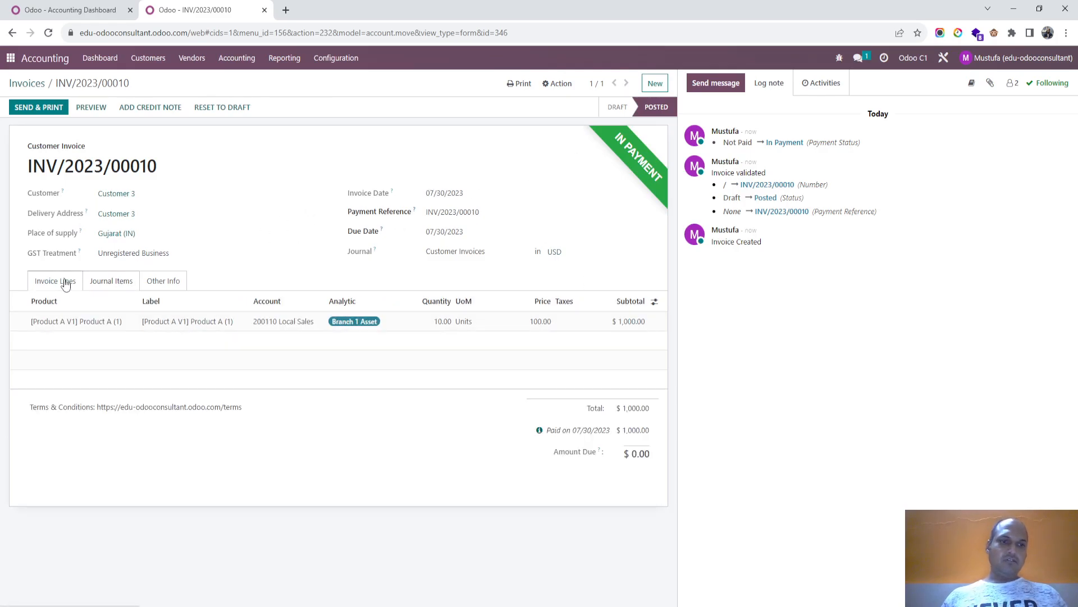
- Add a USD Bank Account transaction of $1,000.00 labelled "Customer payment", without a foreign currency
{"action": "left_click", "coordinate": [116, 9]}
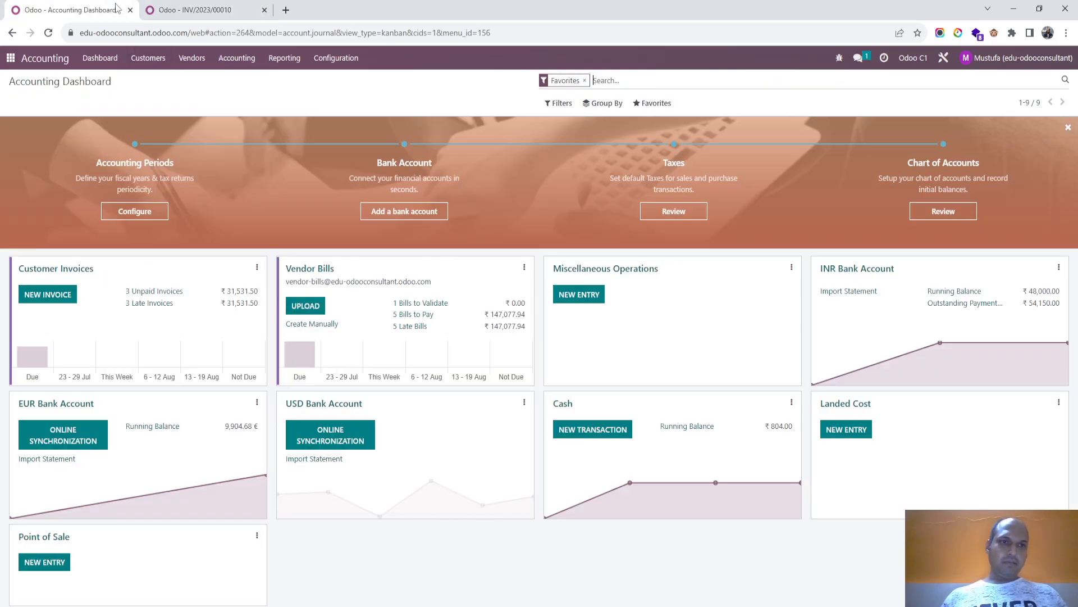
{"action": "left_click", "coordinate": [351, 404]}
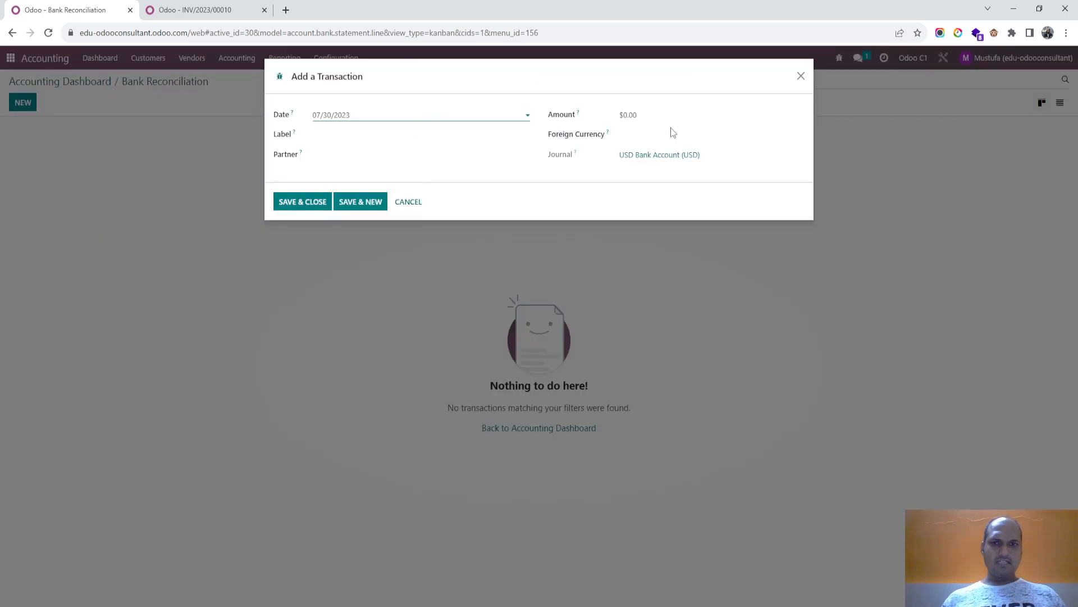
{"action": "left_click", "coordinate": [681, 114]}
{"action": "type", "text": "1000"}
{"action": "key", "text": "Tab"}
{"action": "left_click", "coordinate": [662, 136]}
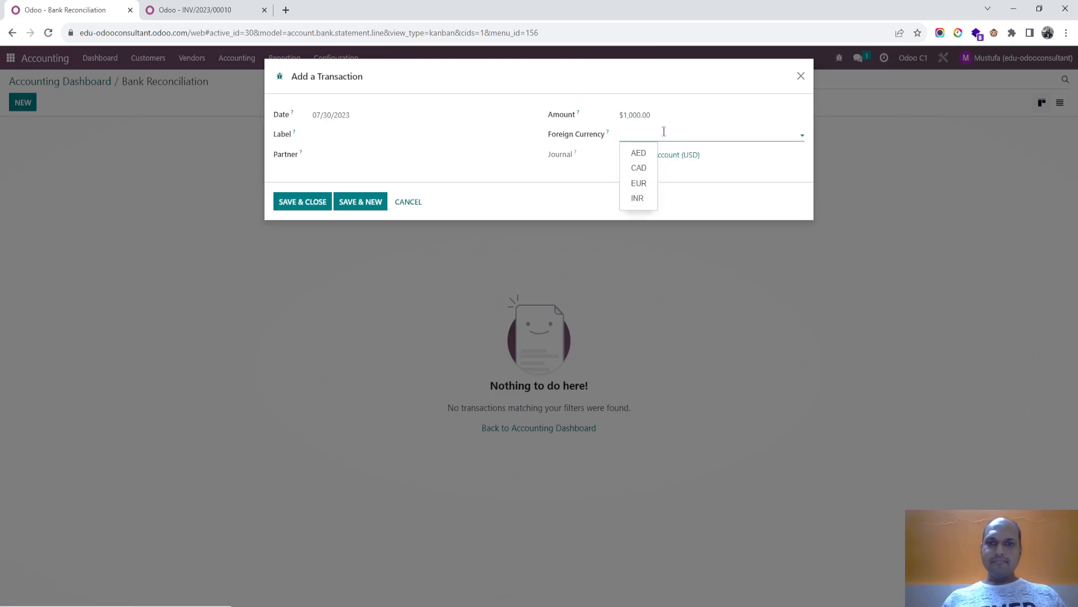
{"action": "left_click", "coordinate": [412, 133]}
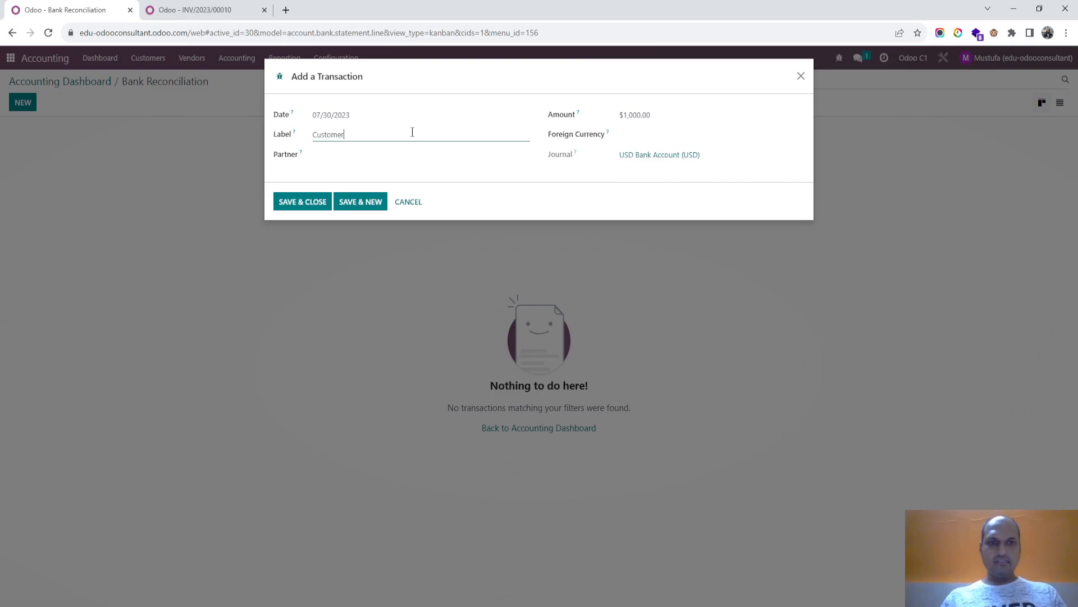
{"action": "left_click", "coordinate": [298, 202]}
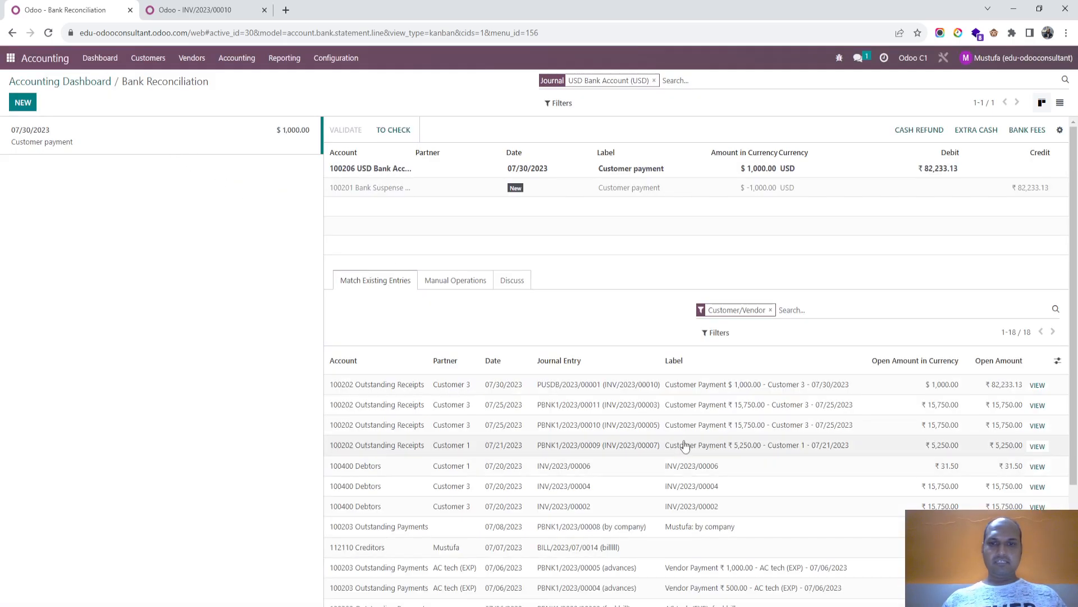
- Match the bank transaction with Customer 3's $1,000.00 payment dated 07/30/2023, validate the reconciliation and check the Accounting Dashboard
{"action": "left_click", "coordinate": [744, 385]}
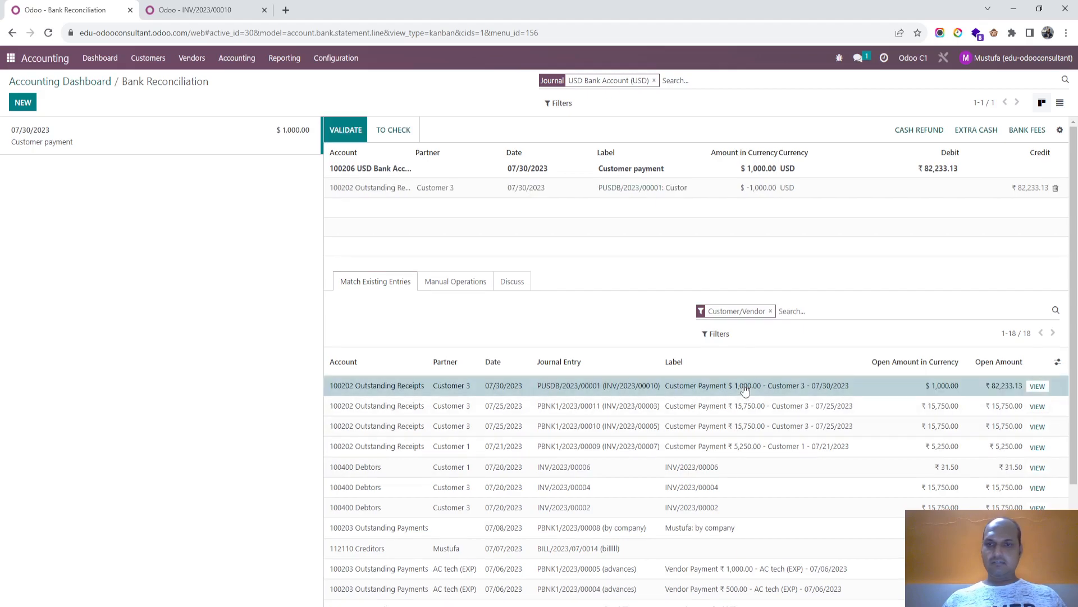
{"action": "left_click", "coordinate": [354, 127]}
{"action": "left_click", "coordinate": [191, 10]}
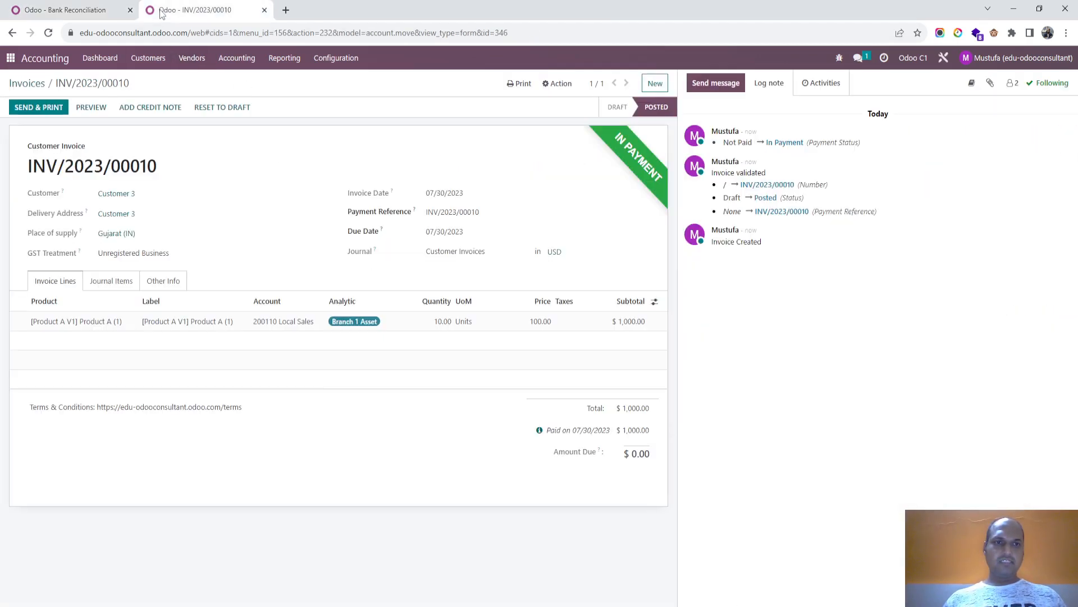
{"action": "left_click", "coordinate": [92, 58]}
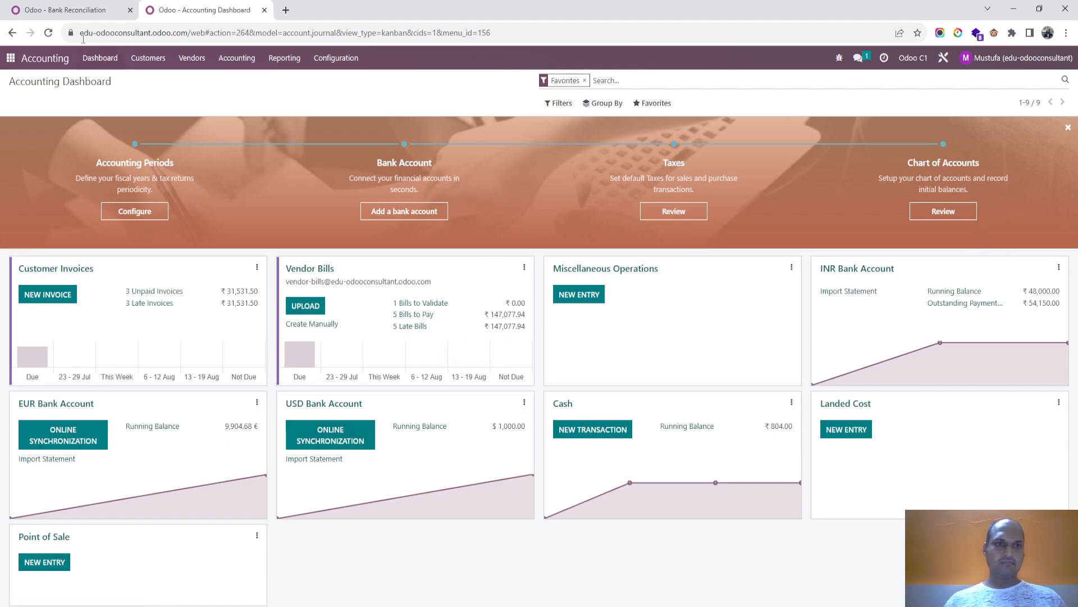
- Create a new vendor bill for Freight Vendor with a bill date of 07/30/2023
{"action": "left_click", "coordinate": [78, 11]}
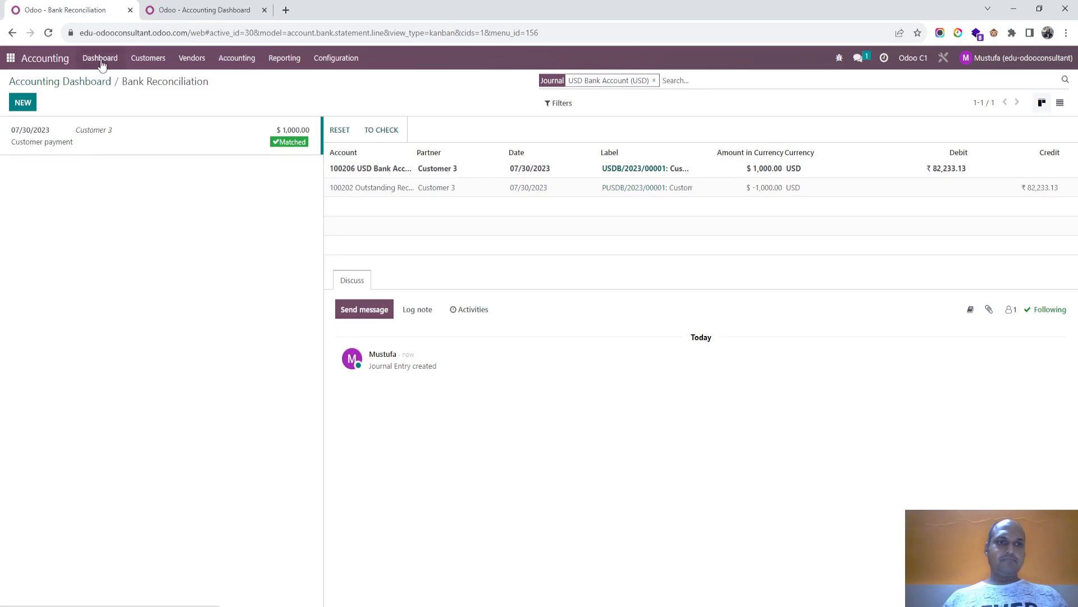
{"action": "left_click", "coordinate": [100, 58]}
{"action": "left_click", "coordinate": [193, 63]}
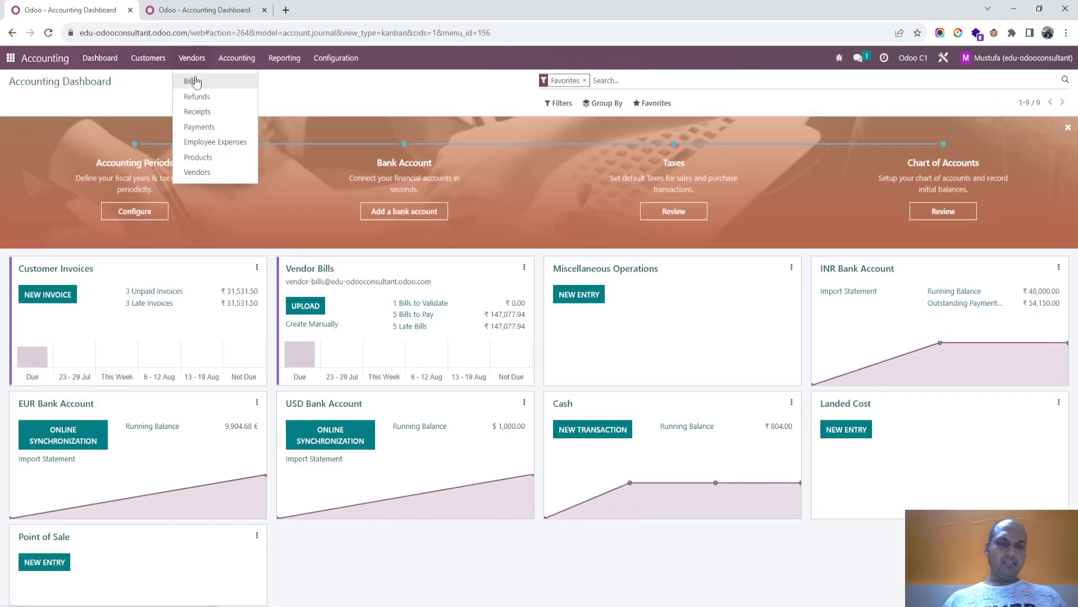
{"action": "left_click", "coordinate": [192, 81]}
{"action": "left_click", "coordinate": [25, 103]}
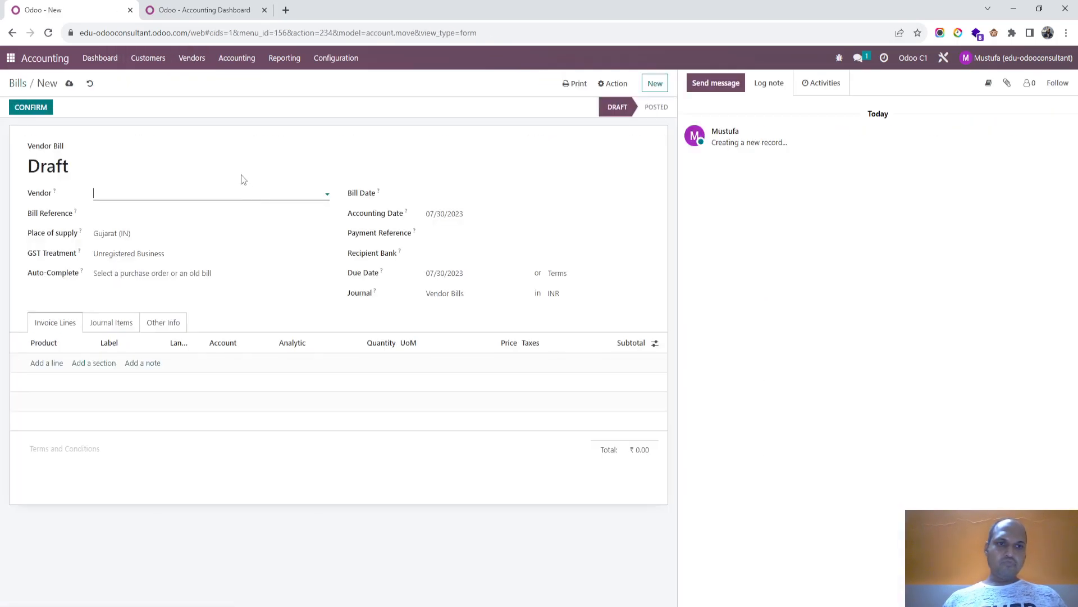
{"action": "left_click", "coordinate": [223, 194]}
{"action": "left_click", "coordinate": [161, 255]}
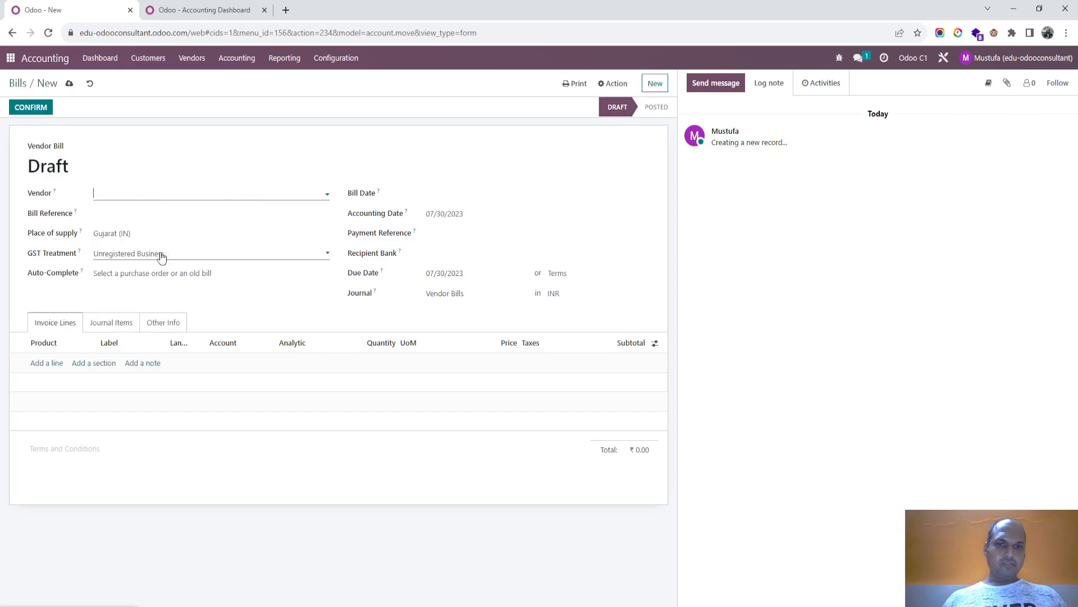
{"action": "left_click", "coordinate": [482, 196]}
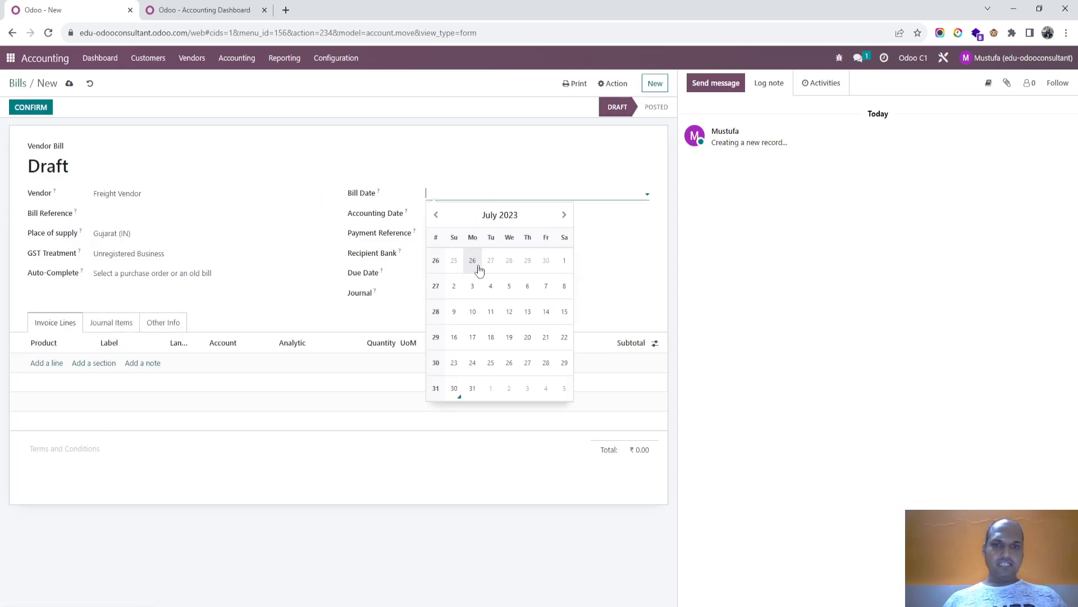
{"action": "left_click", "coordinate": [460, 393]}
- Set the vendor bill's currency to USD
{"action": "left_click", "coordinate": [578, 294]}
{"action": "left_click", "coordinate": [578, 295]}
{"action": "type", "text": "usd"}
{"action": "left_click", "coordinate": [565, 309]}
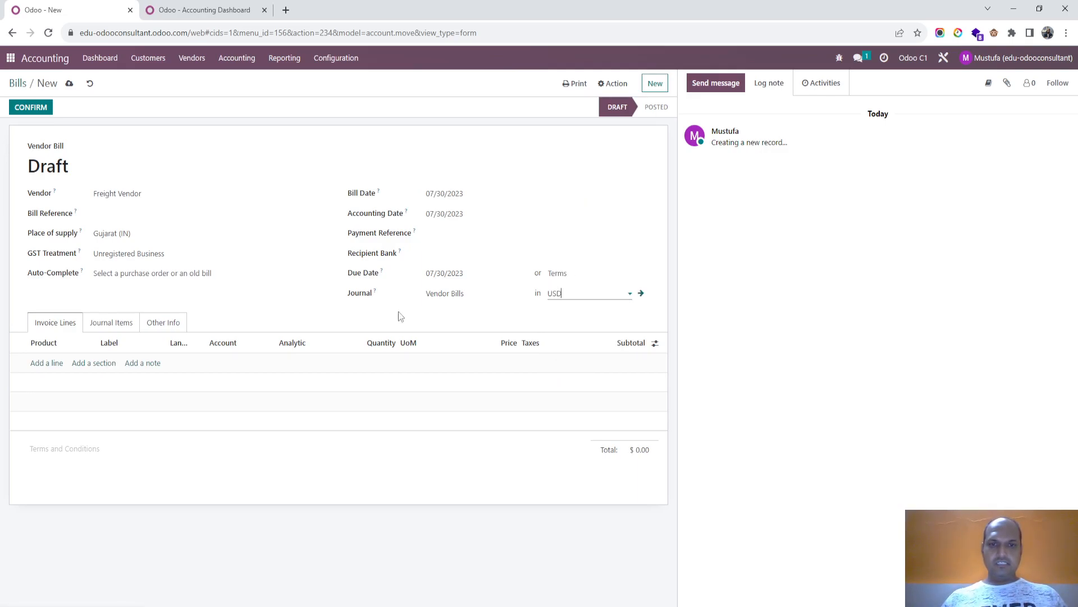
- Add an invoice line for the Freight Charges product to the bill
{"action": "left_click", "coordinate": [53, 364]}
{"action": "type", "text": "f"}
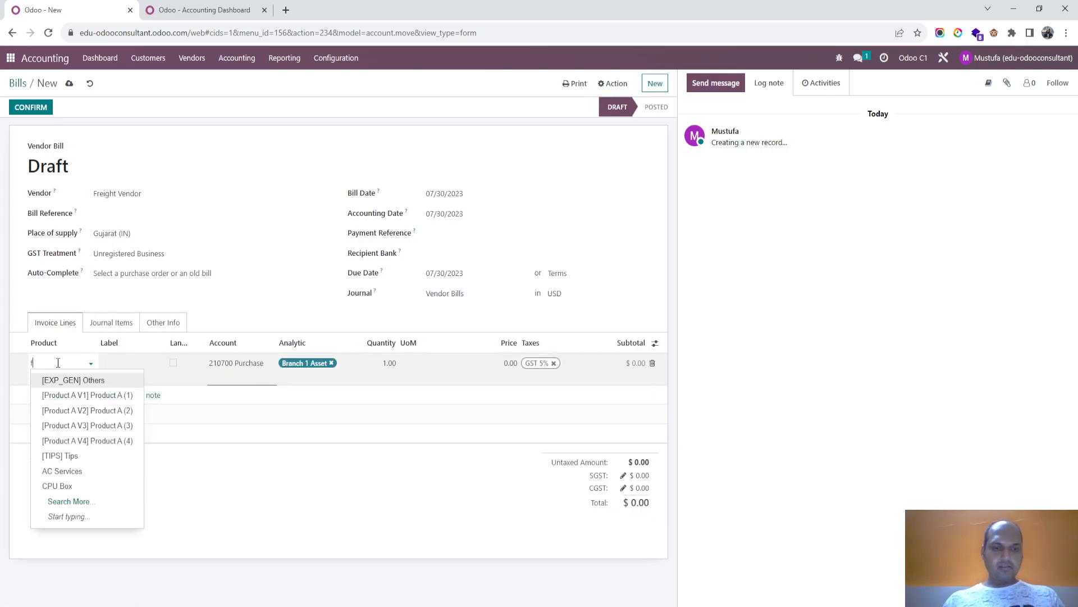
{"action": "type", "text": "re"}
{"action": "left_click", "coordinate": [68, 382]}
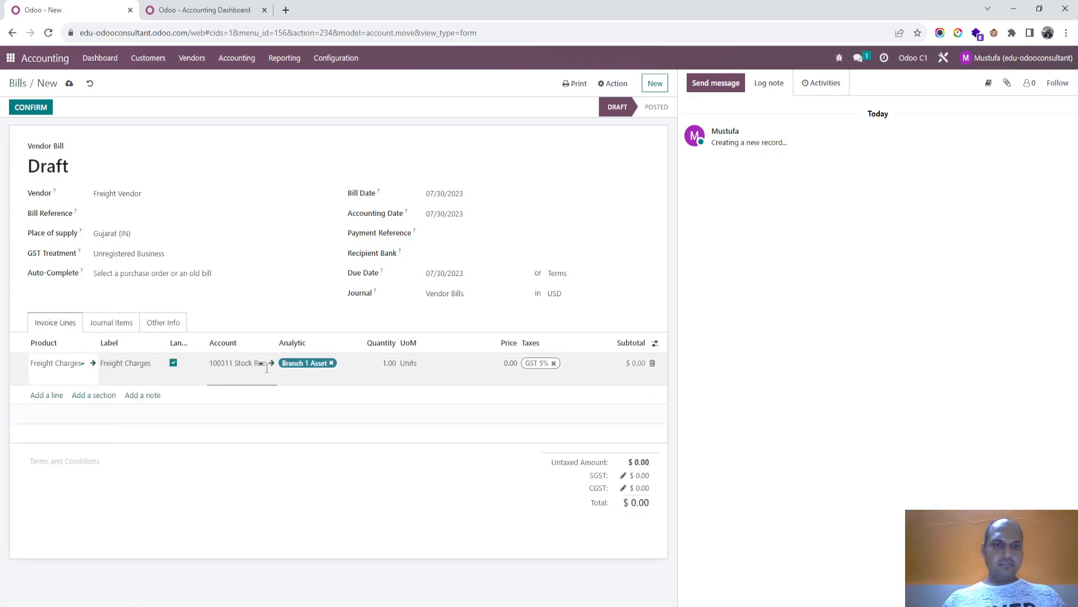
- Set the vendor bill's currency to CAD
{"action": "double_click", "coordinate": [577, 294]}
{"action": "key", "text": "BackSpace"}
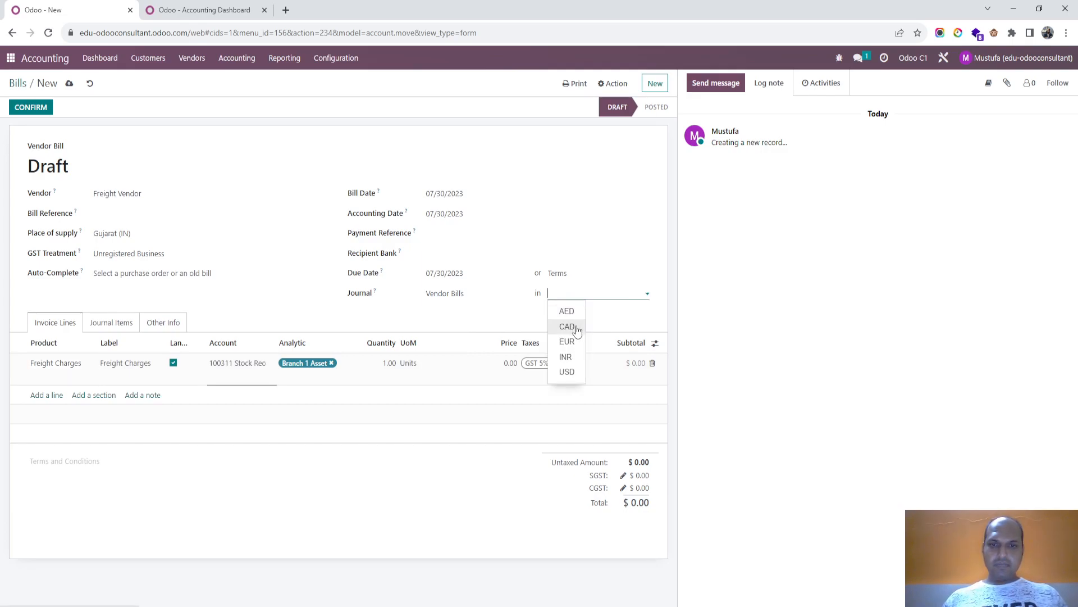
{"action": "left_click", "coordinate": [569, 325]}
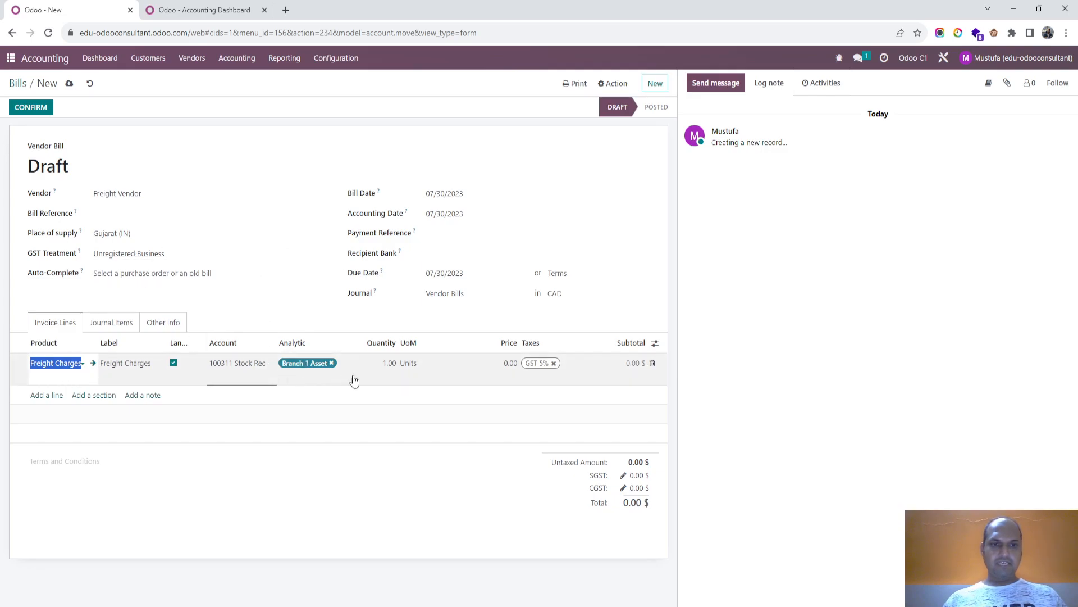
- Set the Freight Charges line's price to 100.00 and remove its GST 5% tax
{"action": "left_click", "coordinate": [479, 369]}
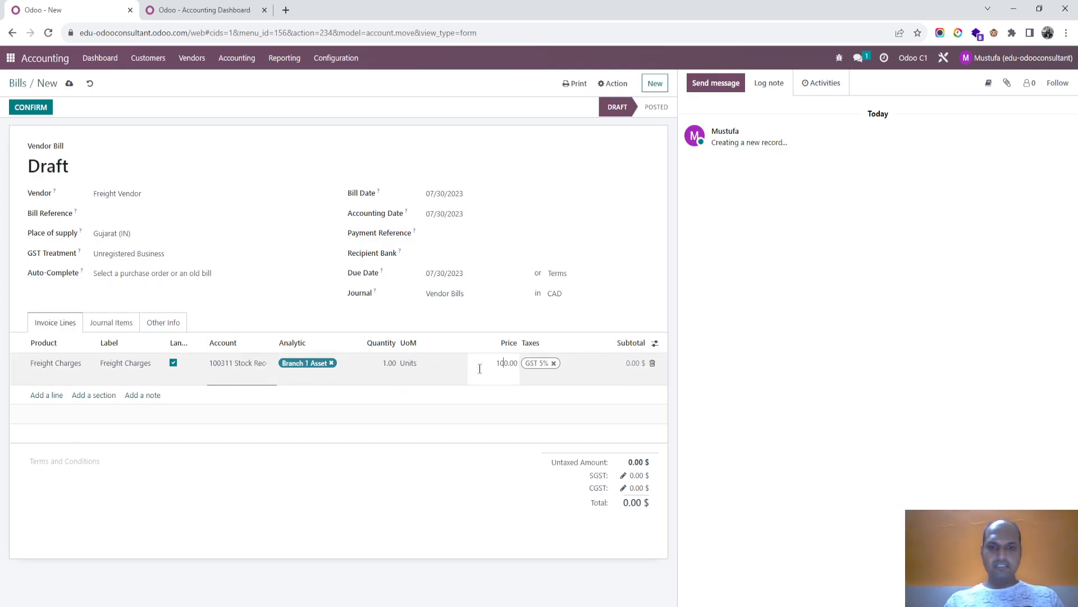
{"action": "type", "text": "10"}
{"action": "key", "text": "Tab"}
{"action": "key", "text": "BackSpace"}
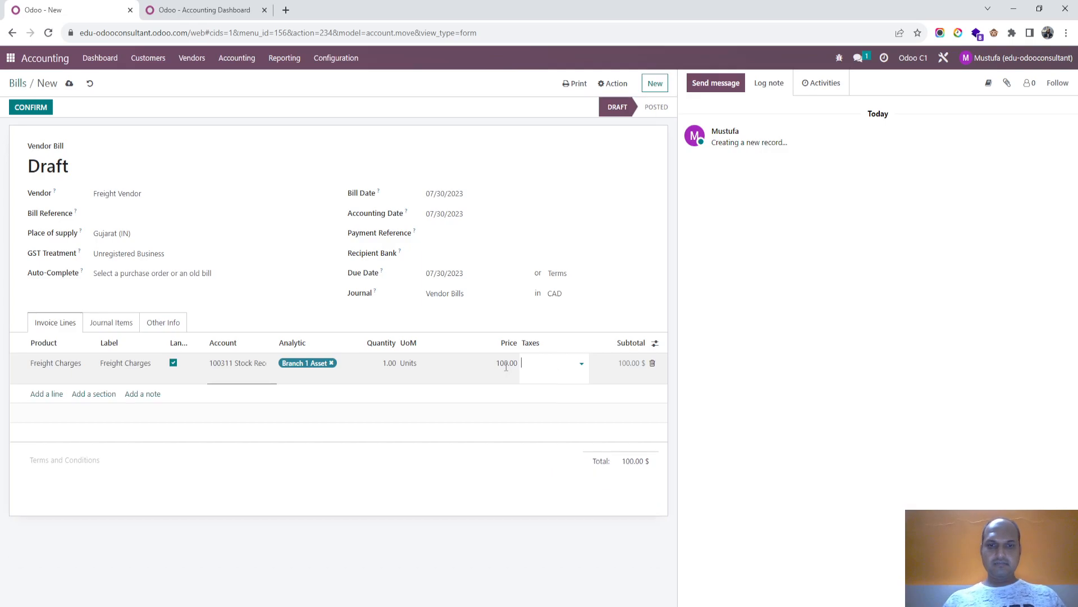
- Review the draft bill's journal items and confirm the bill
{"action": "left_click", "coordinate": [294, 308]}
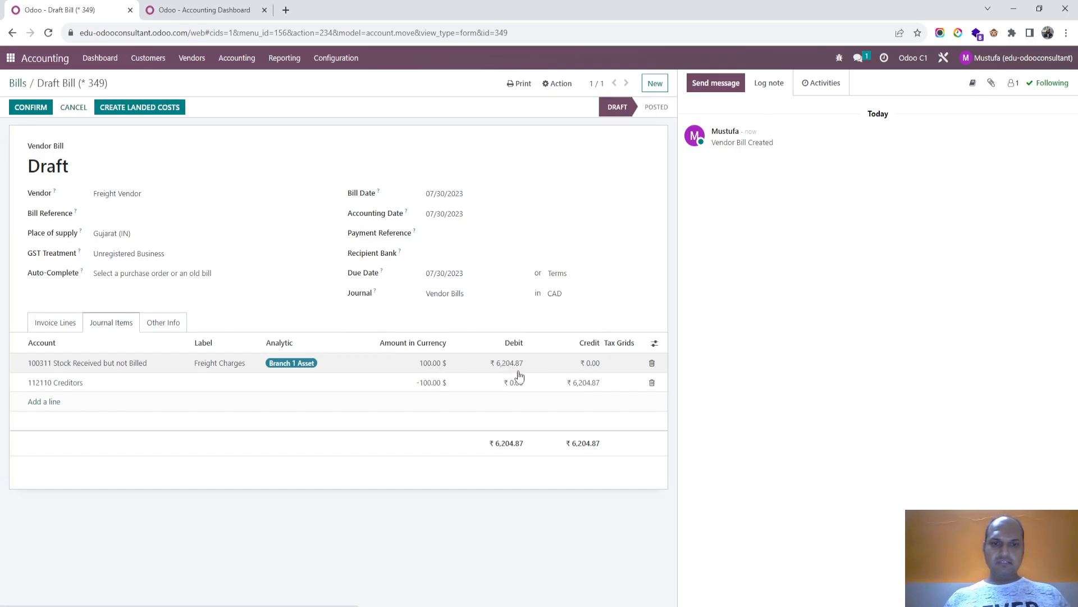
{"action": "left_click", "coordinate": [63, 321]}
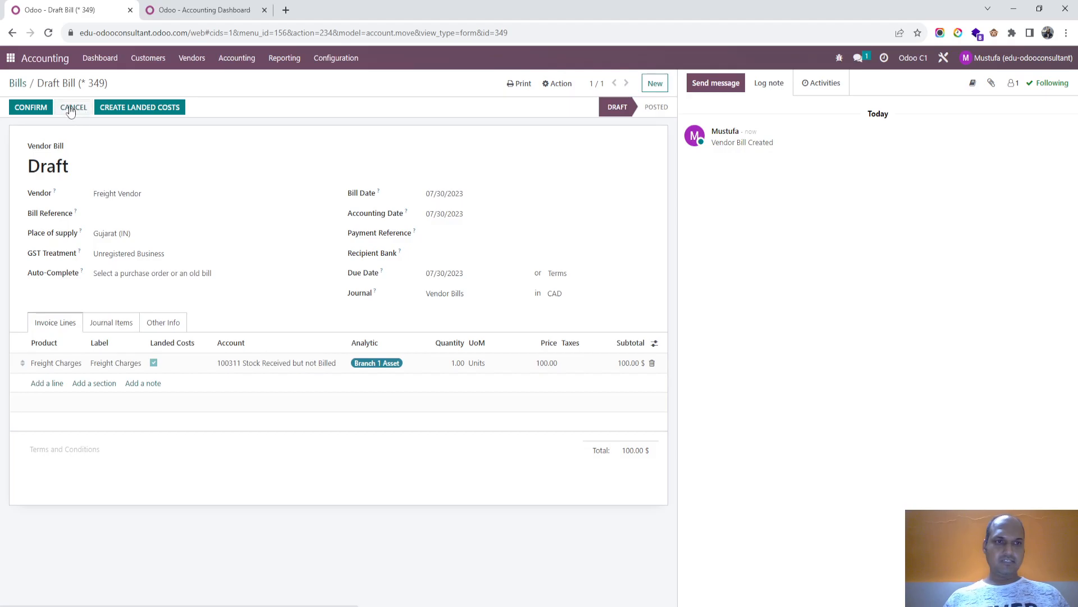
{"action": "left_click", "coordinate": [31, 107]}
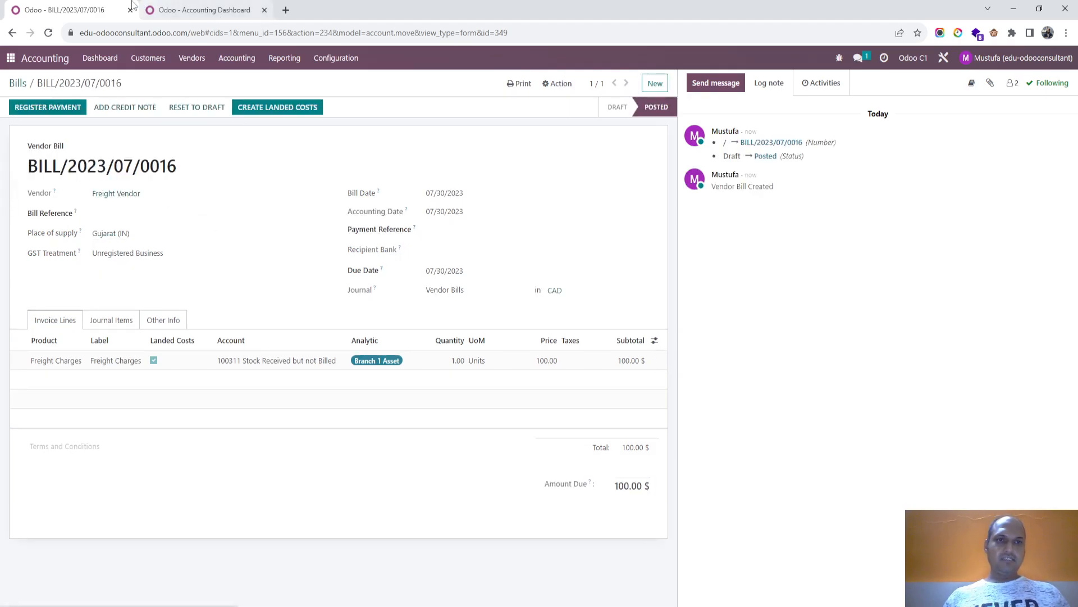
- Check the bank accounts on the Accounting Dashboard and start registering the bill's payment in the USD Bank Account journal
{"action": "left_click", "coordinate": [179, 8]}
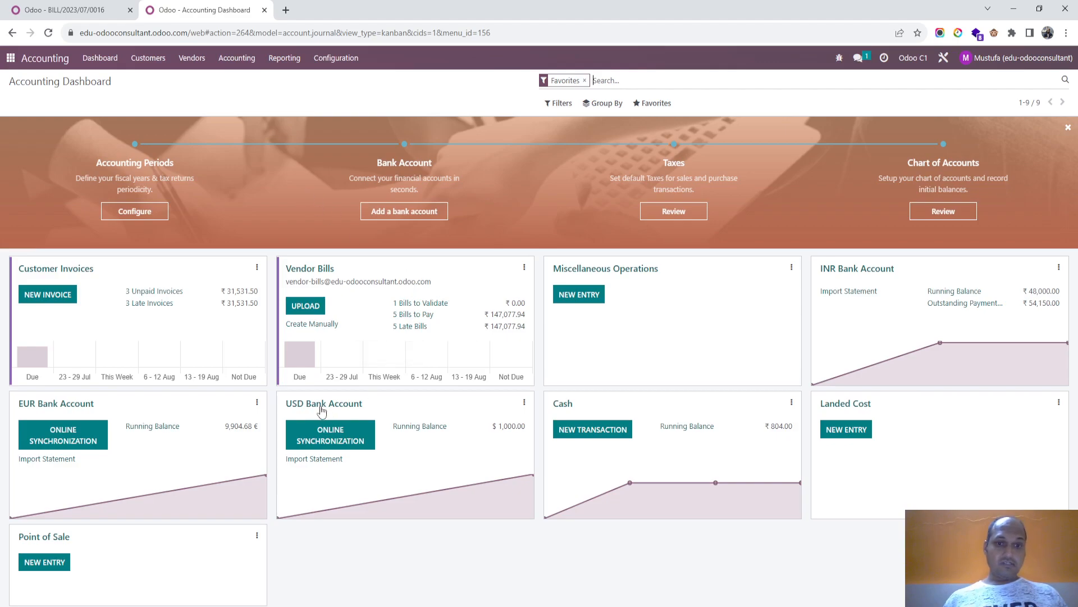
{"action": "left_click", "coordinate": [106, 5]}
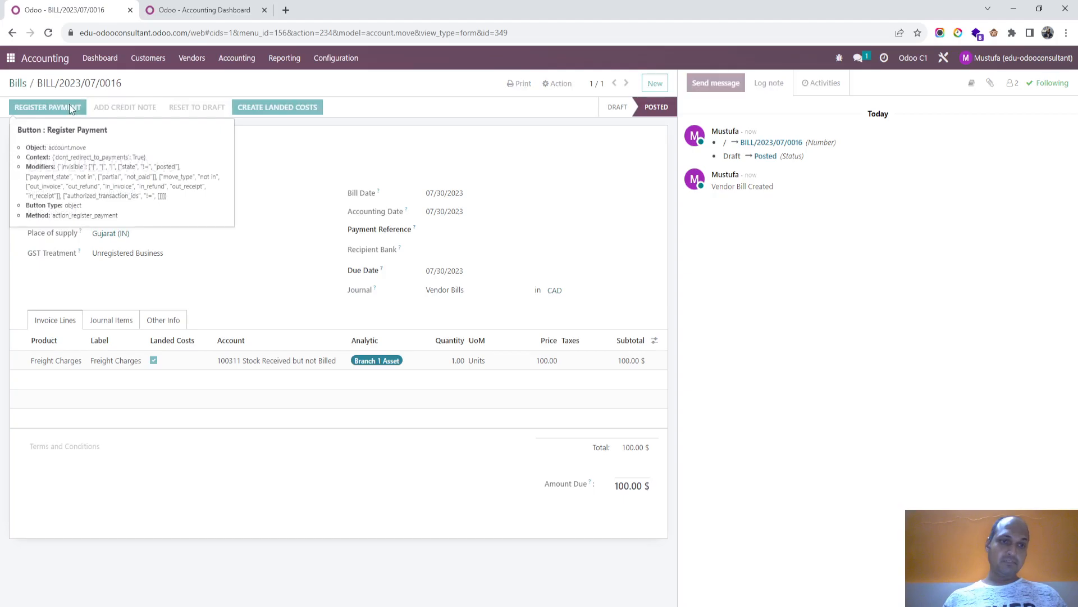
{"action": "left_click", "coordinate": [69, 106]}
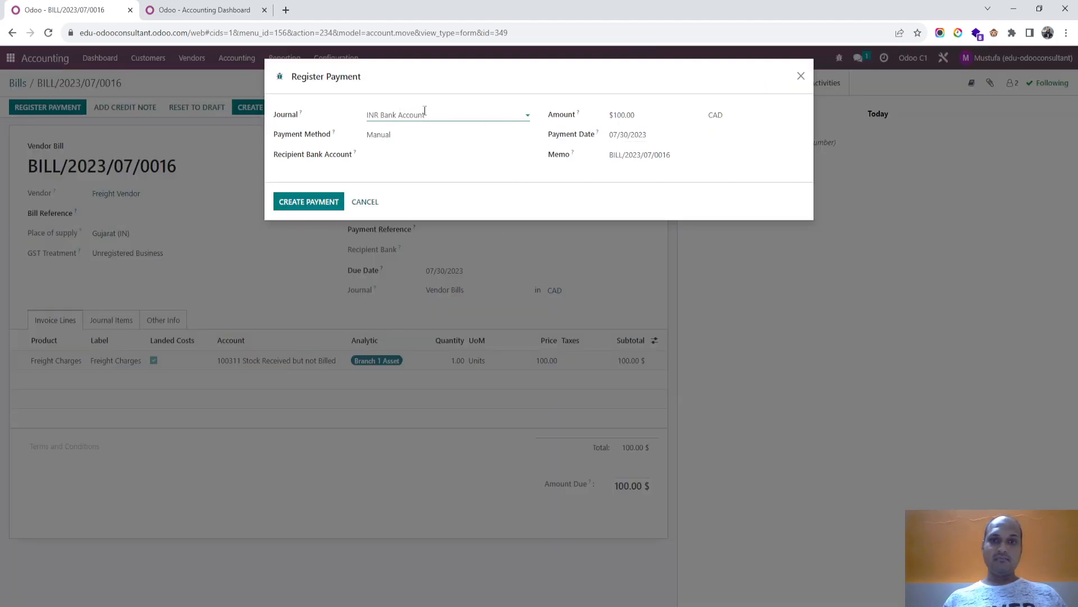
{"action": "left_click", "coordinate": [739, 115]}
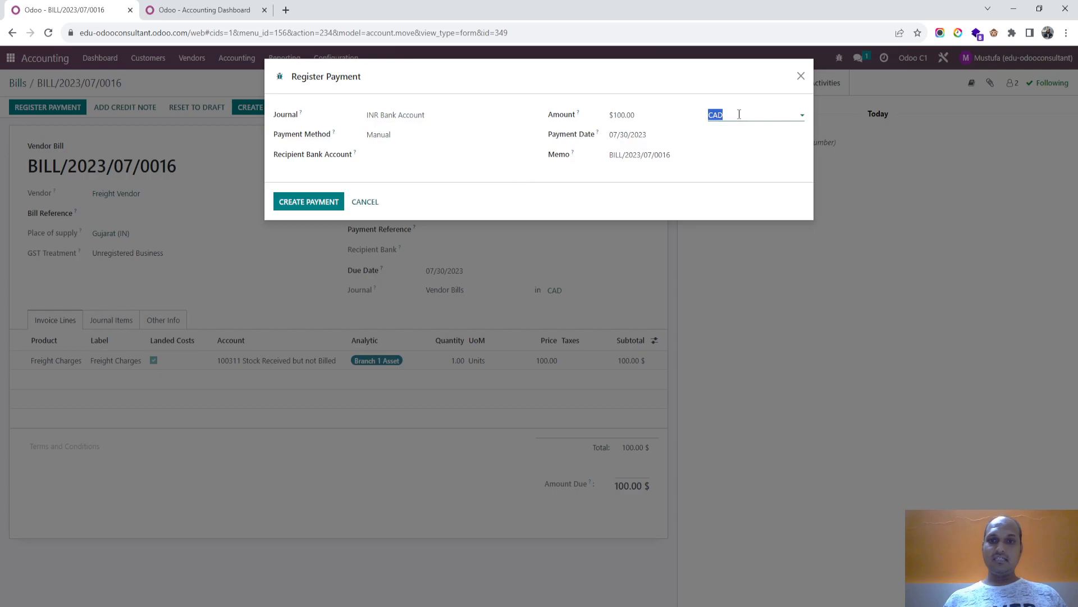
{"action": "left_click", "coordinate": [424, 114]}
{"action": "left_click", "coordinate": [433, 176]}
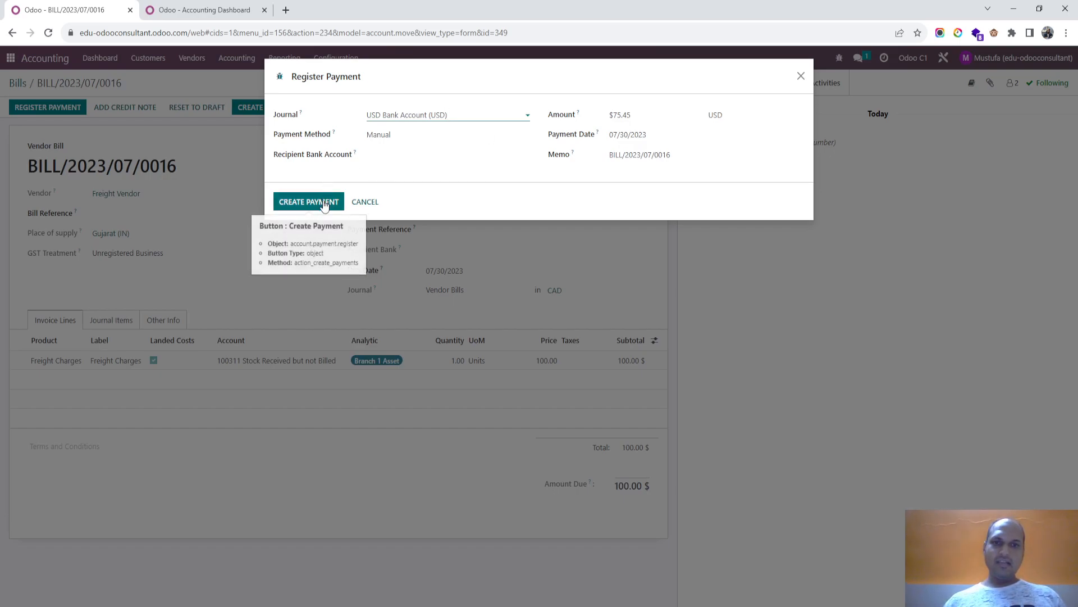
- Set the payment amount to $76.00 and mark the bill as fully paid, posting the difference in 210101 Bank Fees
{"action": "double_click", "coordinate": [647, 119]}
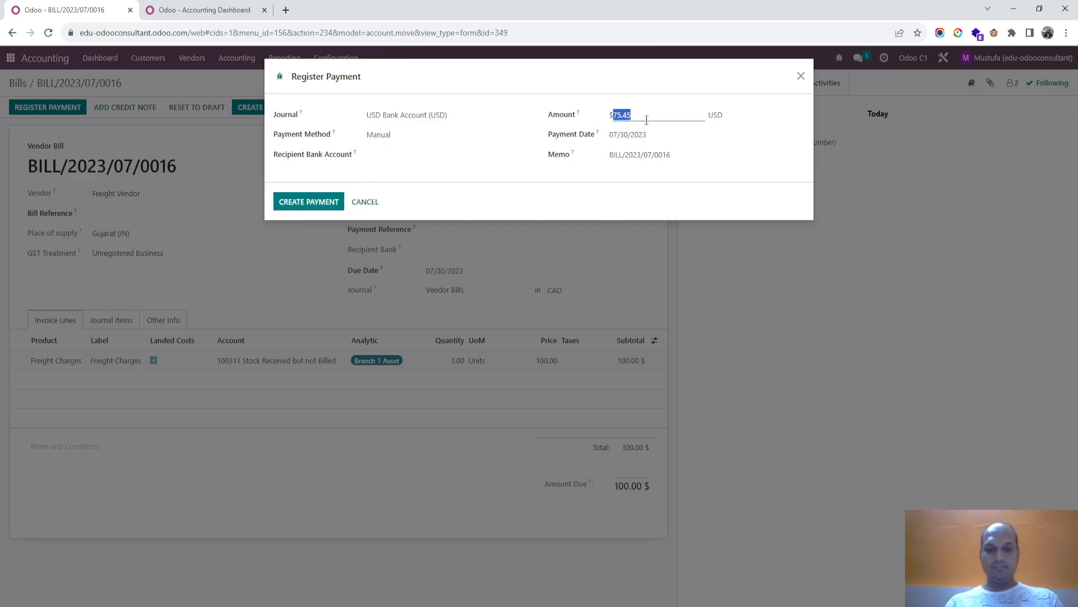
{"action": "type", "text": "76"}
{"action": "left_click", "coordinate": [605, 174]}
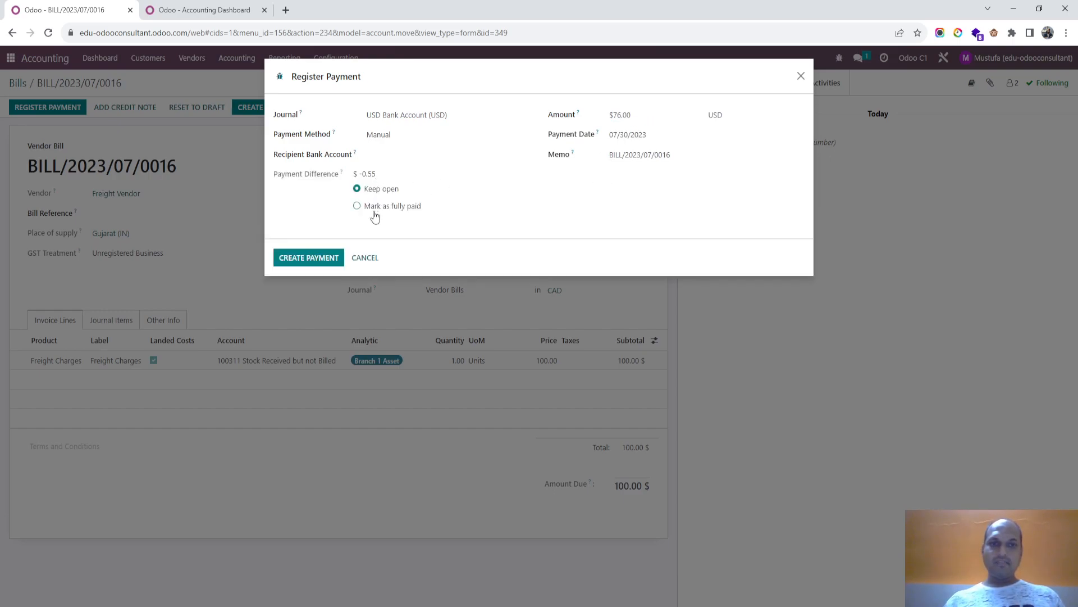
{"action": "left_click", "coordinate": [374, 212]}
{"action": "left_click", "coordinate": [412, 240]}
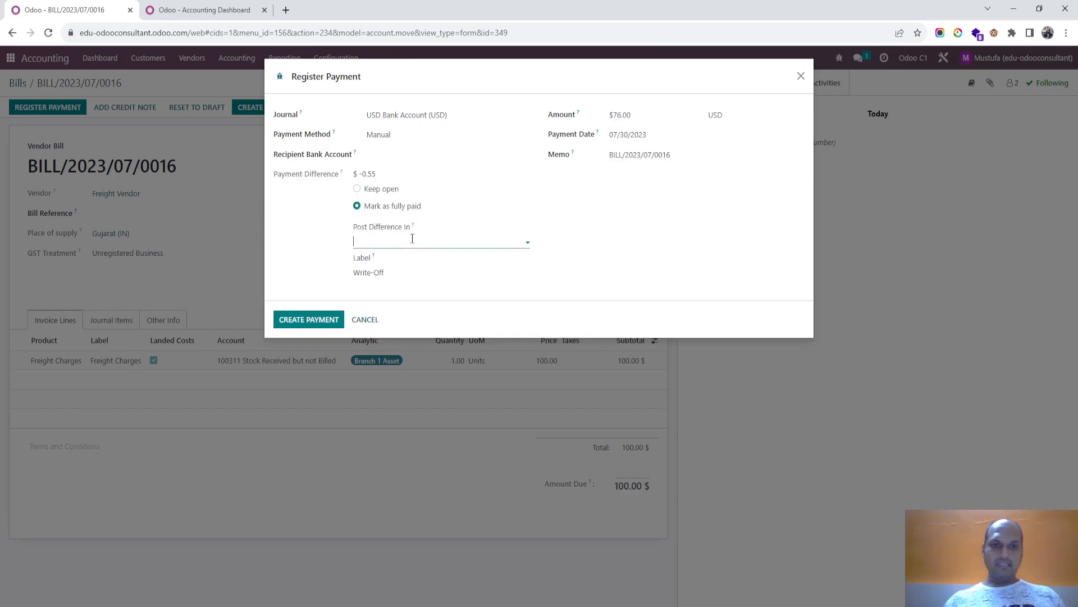
{"action": "type", "text": "bank"}
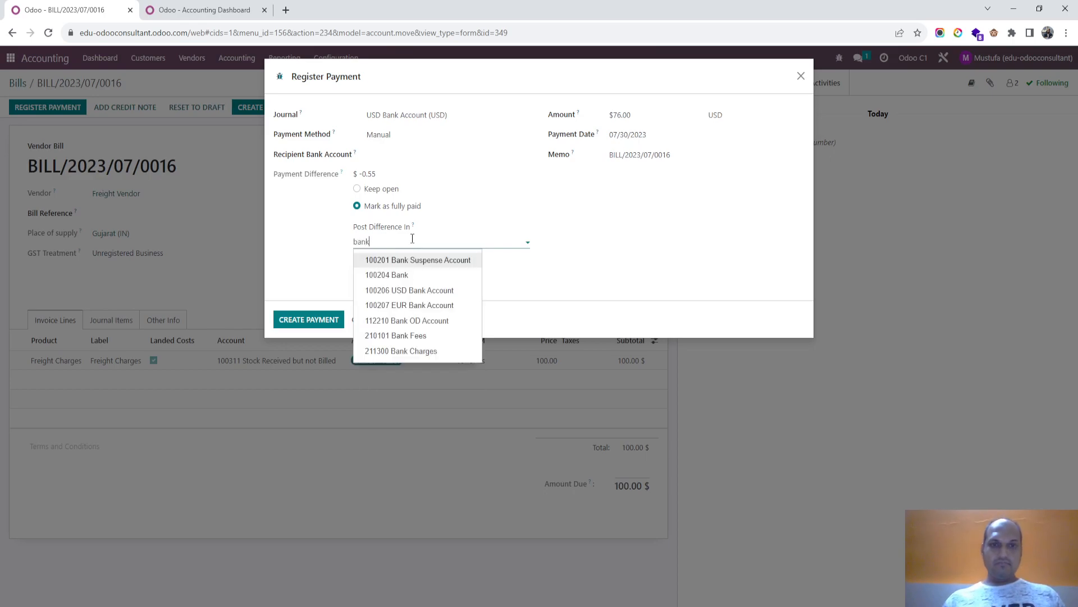
{"action": "left_click", "coordinate": [433, 339]}
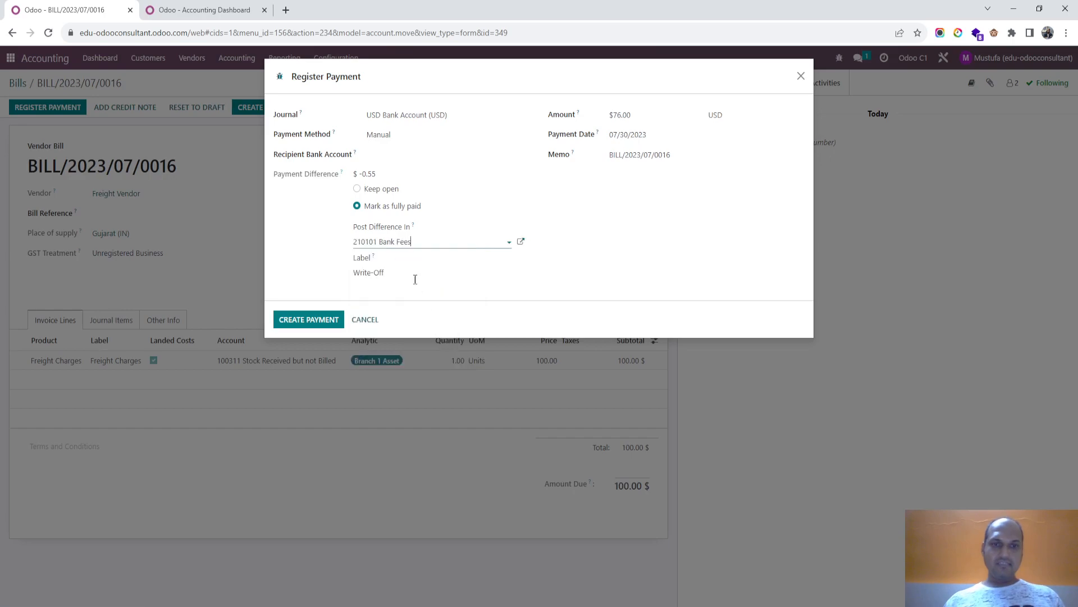
- Label the write-off "Bank Fees" and create the payment
{"action": "double_click", "coordinate": [403, 274]}
{"action": "triple_click", "coordinate": [403, 273]}
{"action": "type", "text": "Bank Fees"}
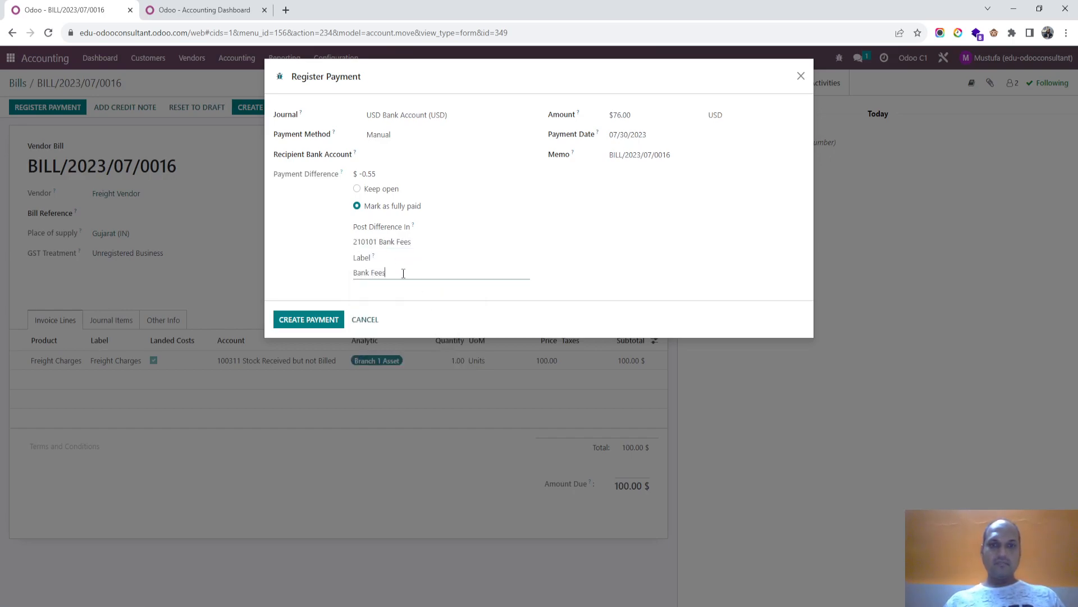
{"action": "left_click", "coordinate": [292, 323]}
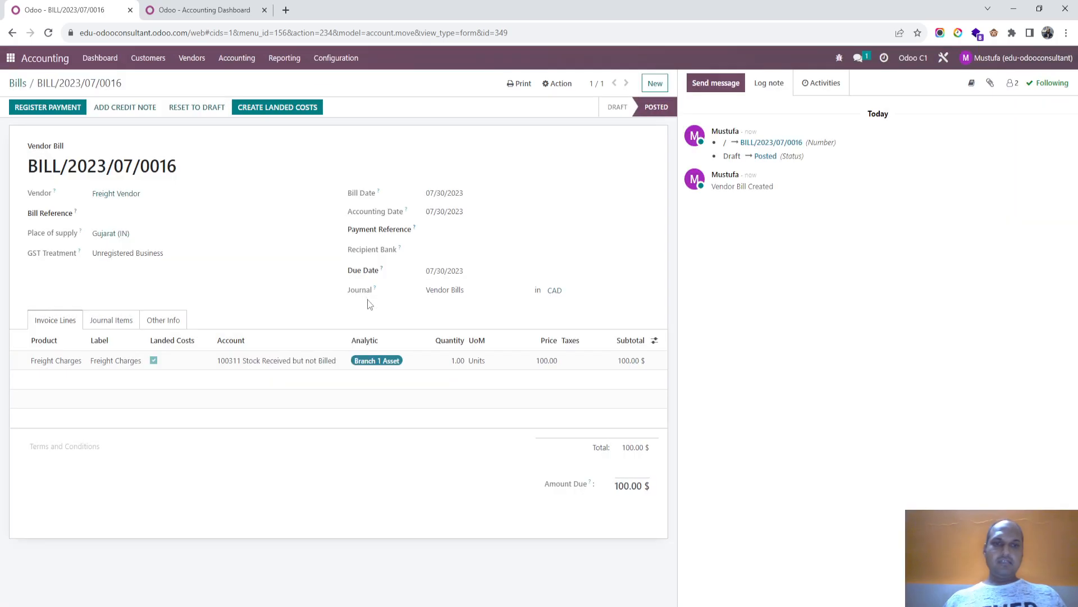
- Review the bill's journal items and payment line, and check the USD Bank Account on the refreshed Accounting Dashboard
{"action": "left_click", "coordinate": [110, 322]}
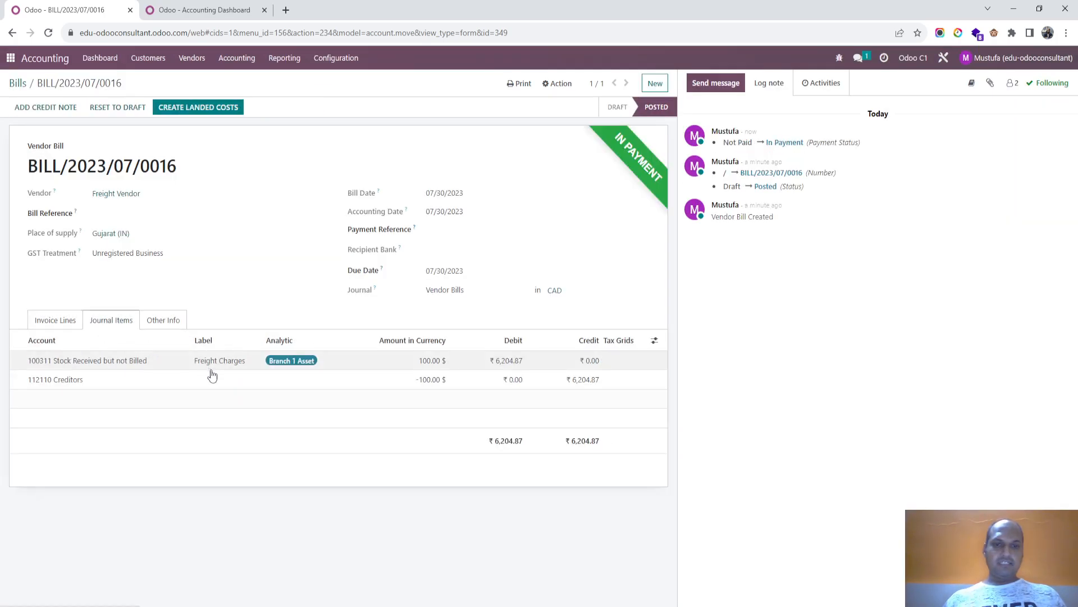
{"action": "left_click", "coordinate": [63, 324]}
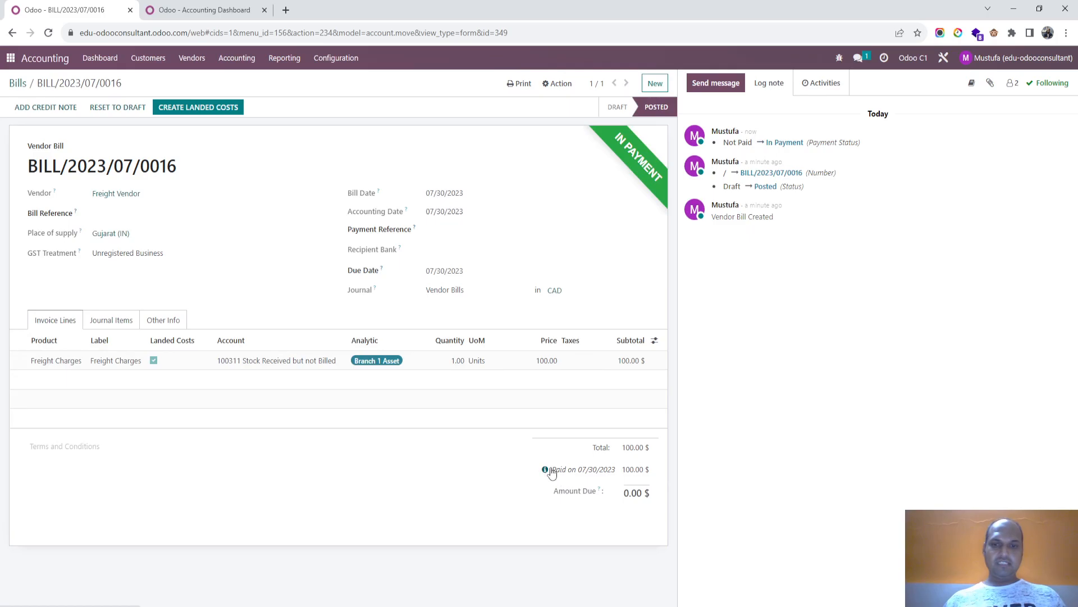
{"action": "left_click", "coordinate": [185, 10]}
{"action": "left_click", "coordinate": [97, 59]}
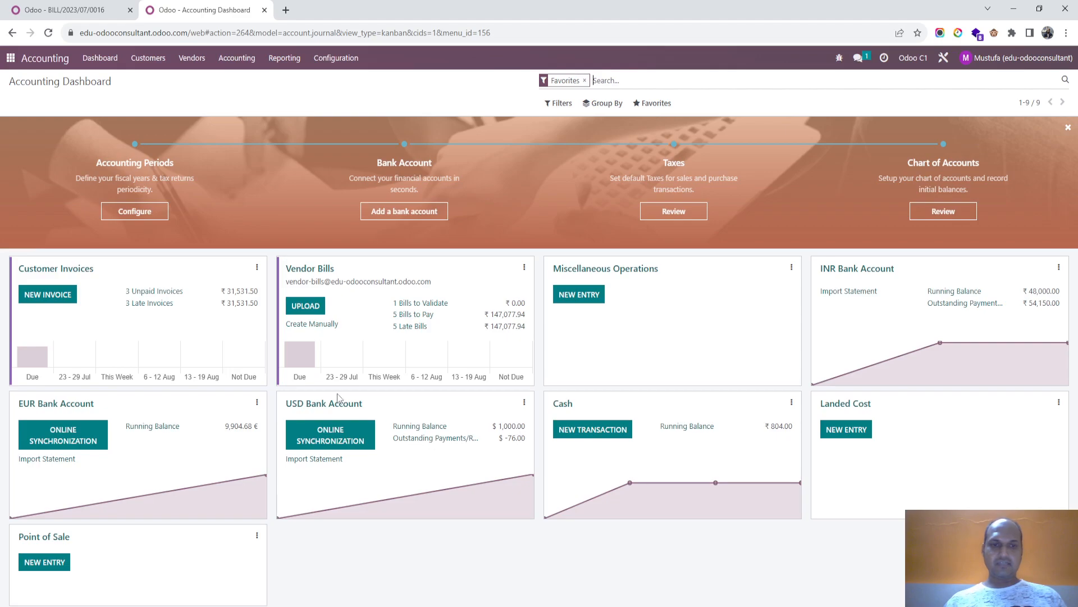
- Start a new transaction in the USD Bank Account's bank reconciliation with an amount of $-76.00
{"action": "left_click", "coordinate": [225, 306]}
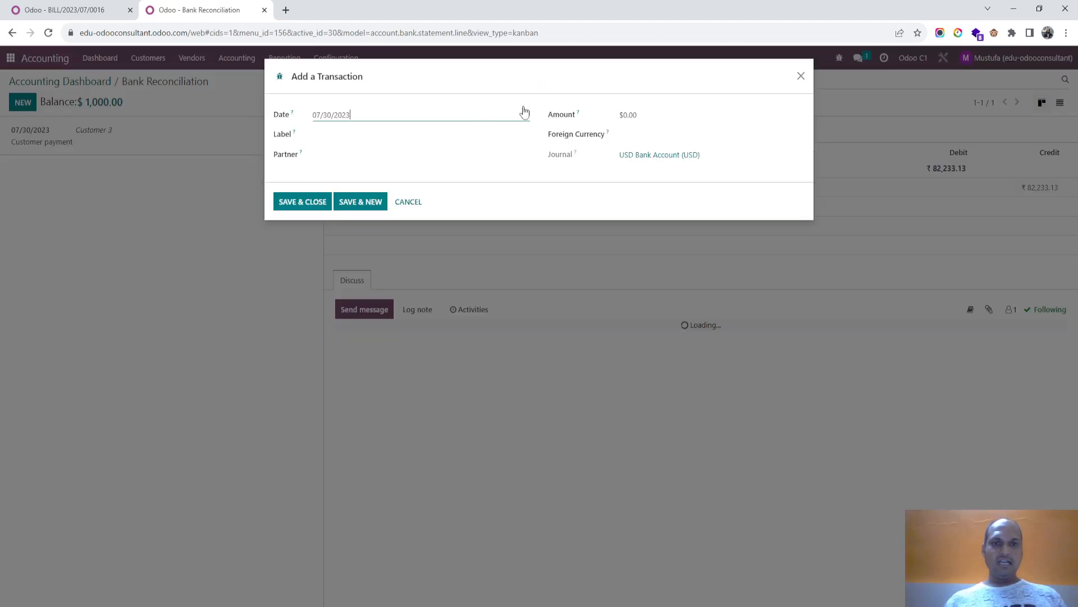
{"action": "left_click", "coordinate": [640, 114]}
{"action": "type", "text": "-76"}
{"action": "key", "text": "Tab"}
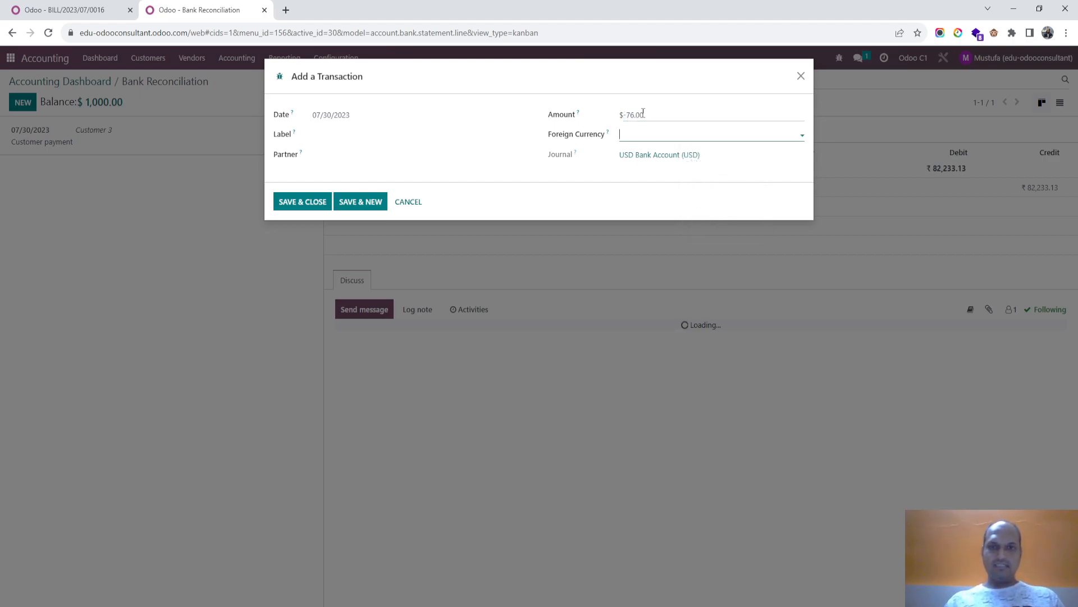
- Set the foreign currency to CAD with -100.72 as the amount in currency, and save the transaction labelled "Payment to vendor"
{"action": "left_click", "coordinate": [647, 133]}
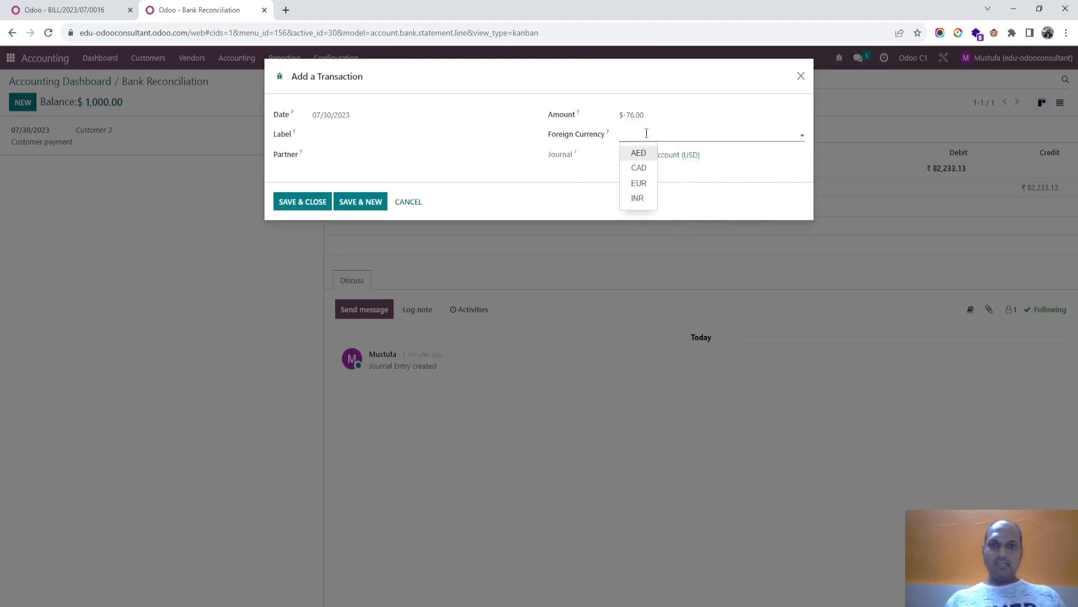
{"action": "left_click", "coordinate": [641, 165]}
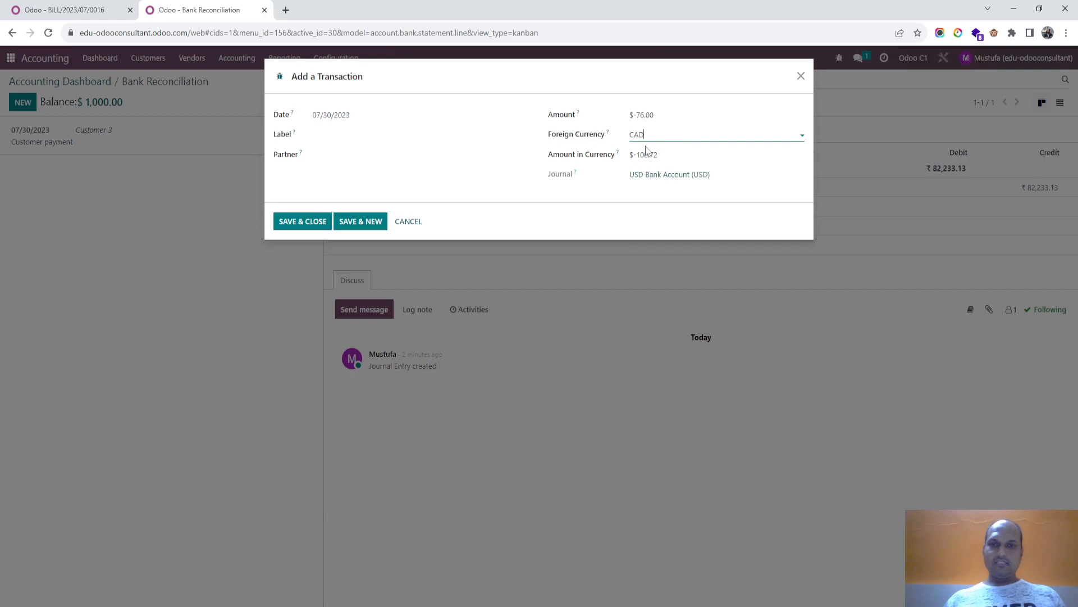
{"action": "left_click", "coordinate": [673, 158]}
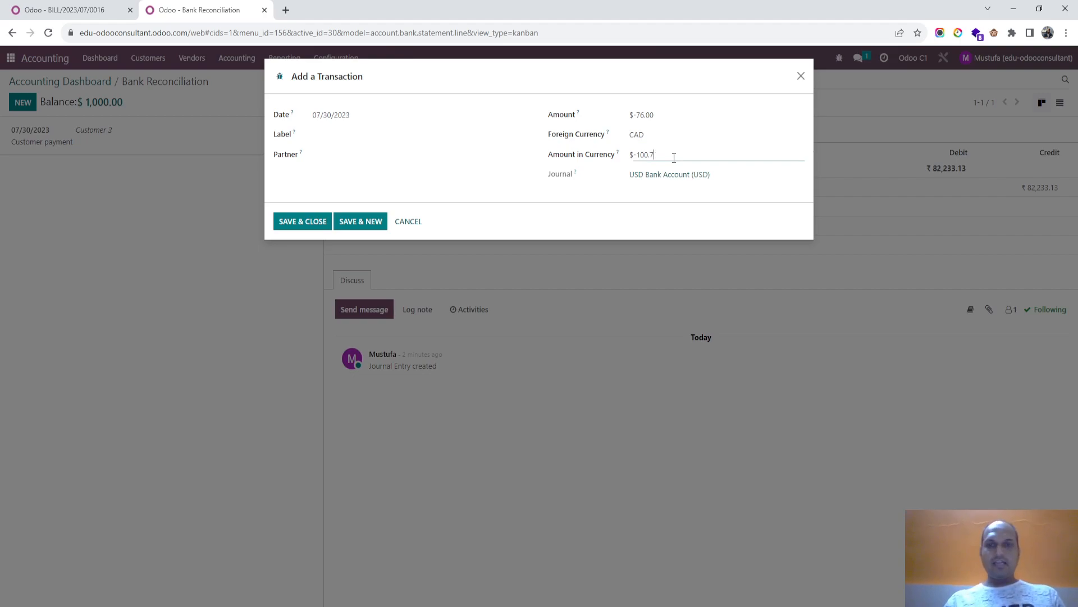
{"action": "left_click", "coordinate": [372, 133]}
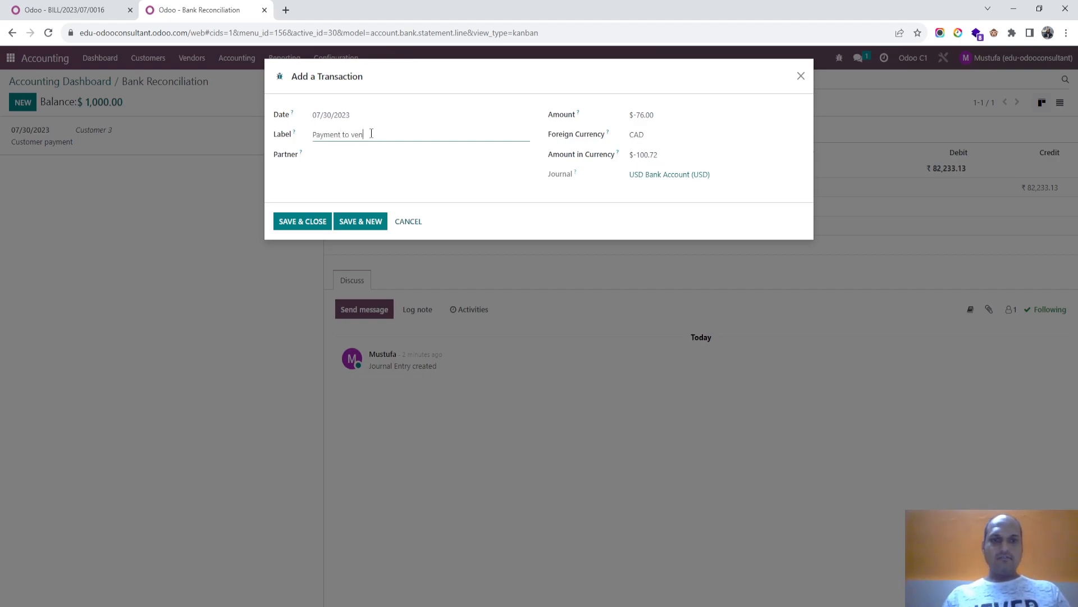
{"action": "left_click", "coordinate": [303, 221]}
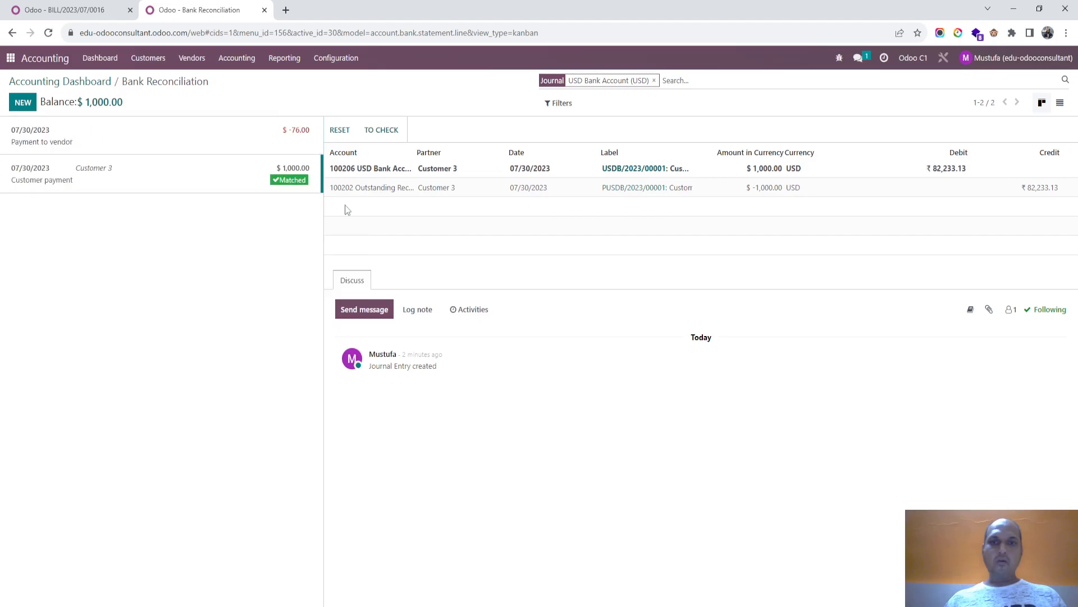
- Match the "Payment to vendor" transaction with Freight Vendor's outstanding $76.00 payment, check the exchange difference line and validate the reconciliation
{"action": "left_click", "coordinate": [232, 138]}
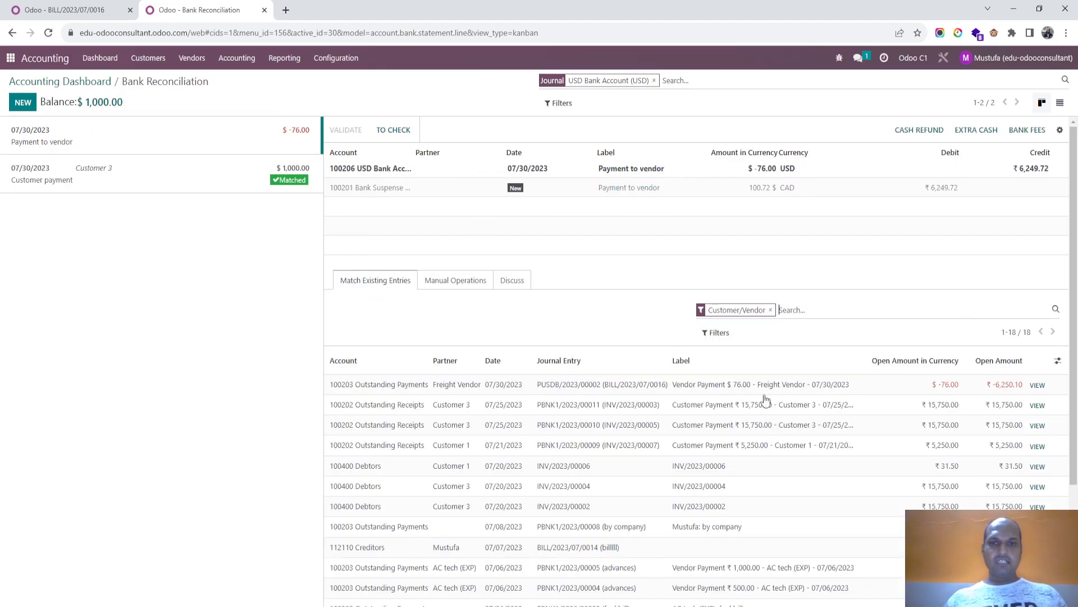
{"action": "left_click", "coordinate": [899, 385]}
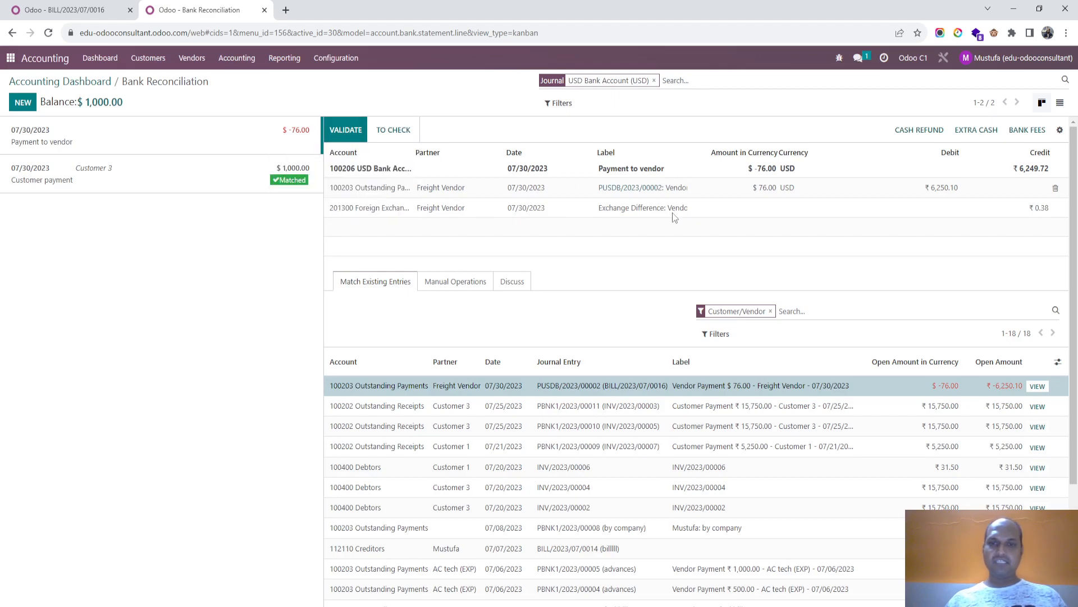
{"action": "left_click", "coordinate": [569, 209]}
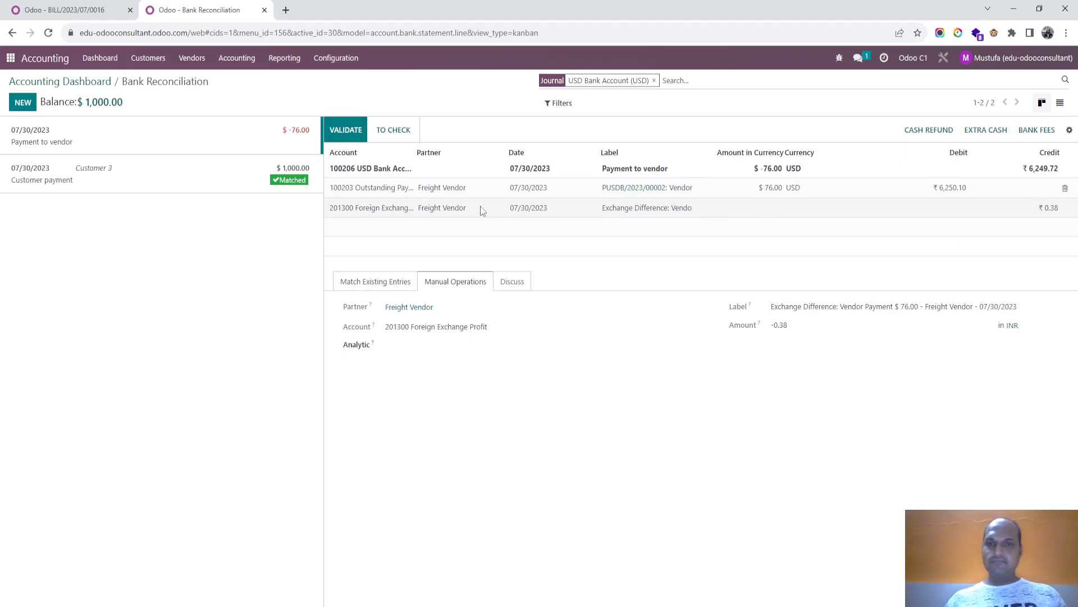
{"action": "left_click", "coordinate": [349, 128]}
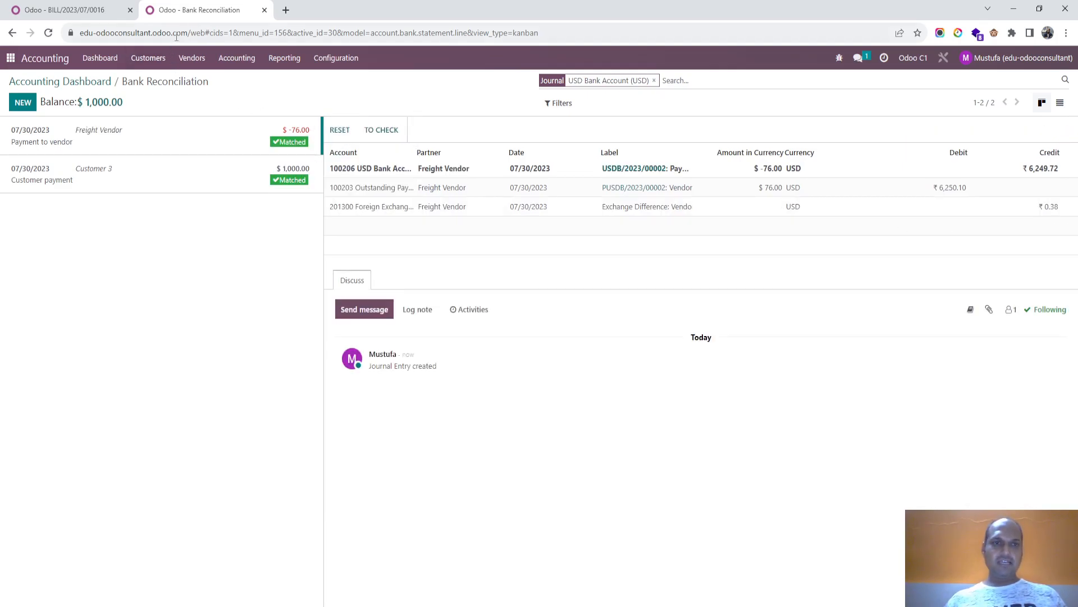
- Check the USD Bank Account on the Accounting Dashboard in the bill's browser tab and open the General Ledger report
{"action": "left_click", "coordinate": [59, 10]}
{"action": "left_click", "coordinate": [96, 58]}
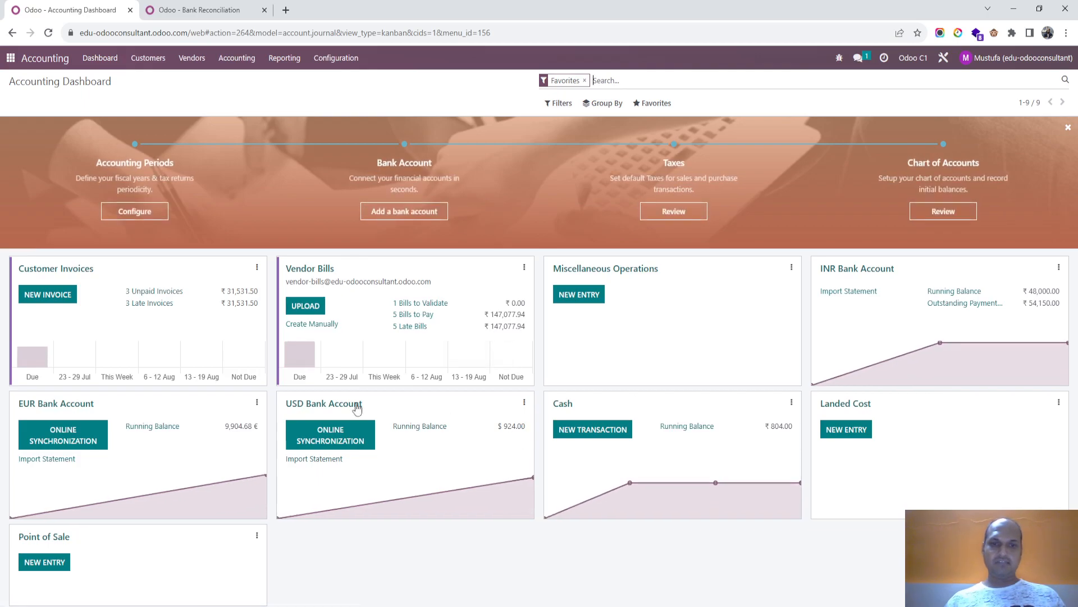
{"action": "left_click", "coordinate": [284, 58]}
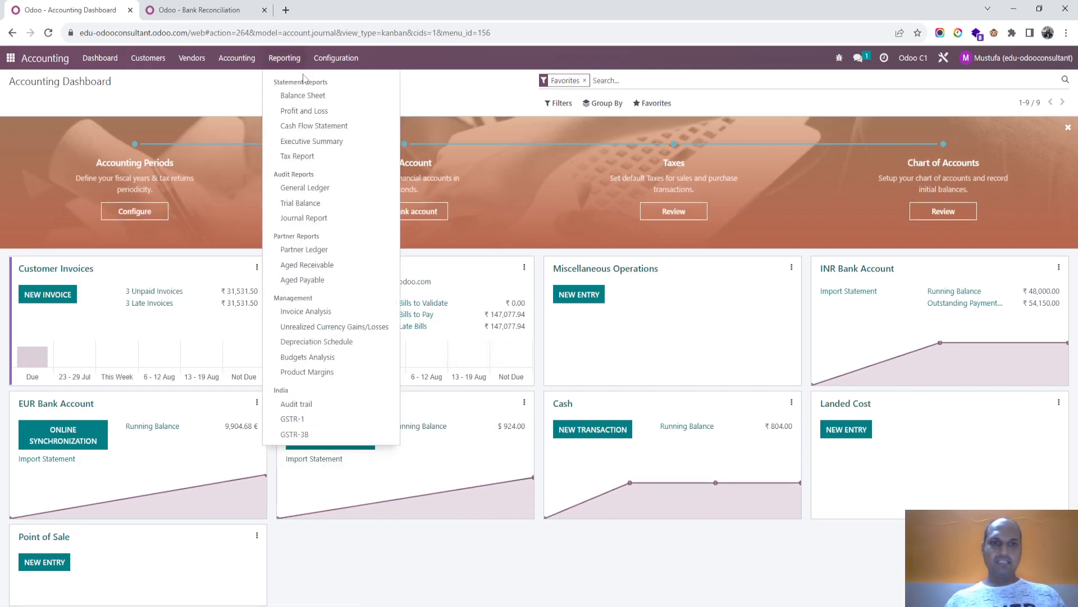
{"action": "left_click", "coordinate": [330, 187]}
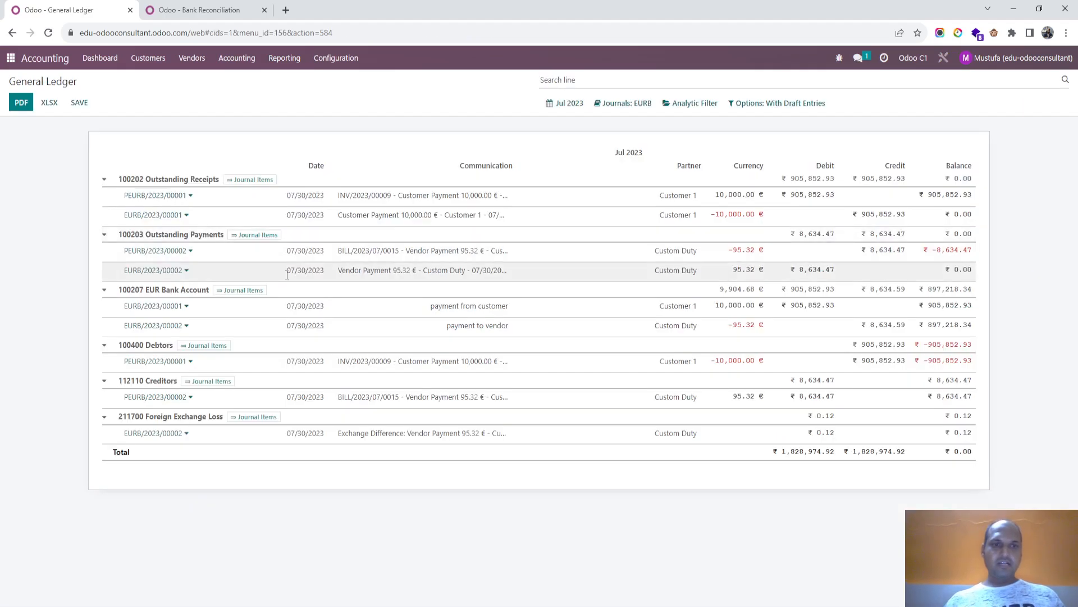
- Filter the General Ledger to the USD Bank Account journal only and exclude unposted entries
{"action": "left_click", "coordinate": [623, 105]}
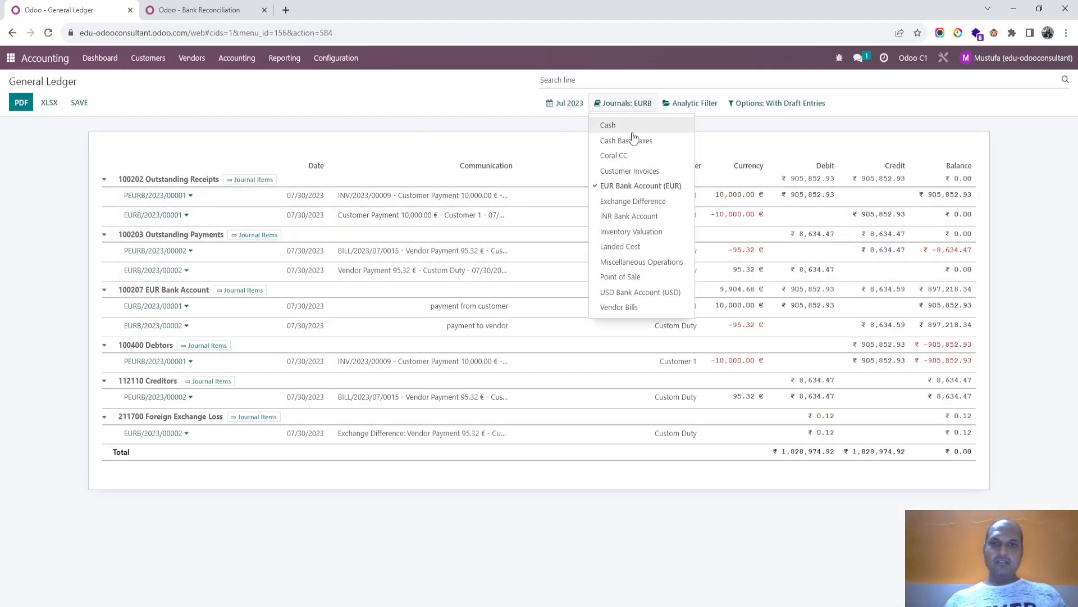
{"action": "left_click", "coordinate": [634, 293]}
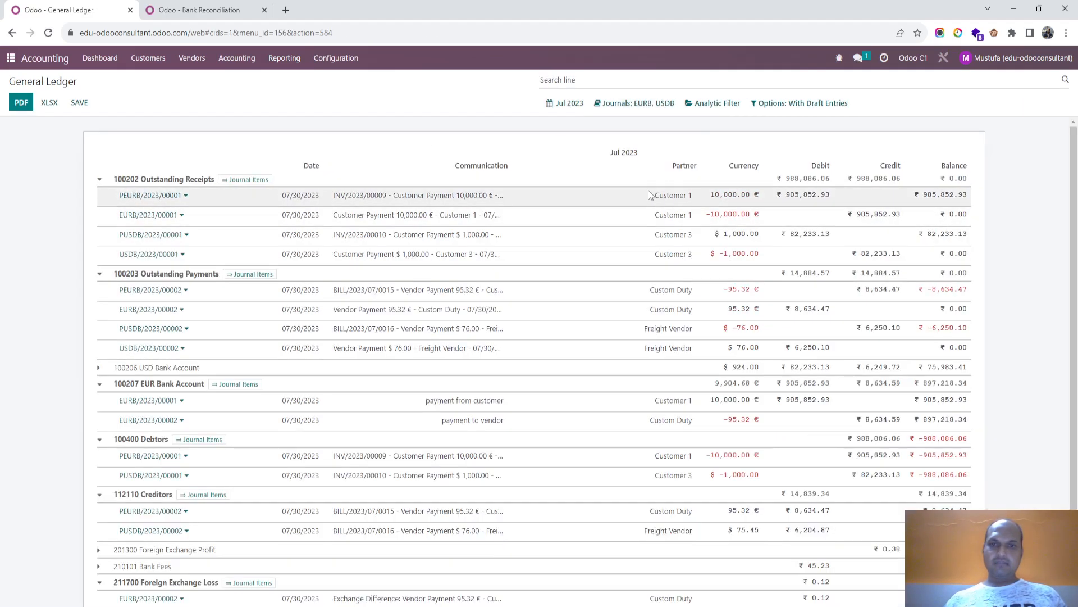
{"action": "left_click", "coordinate": [637, 103]}
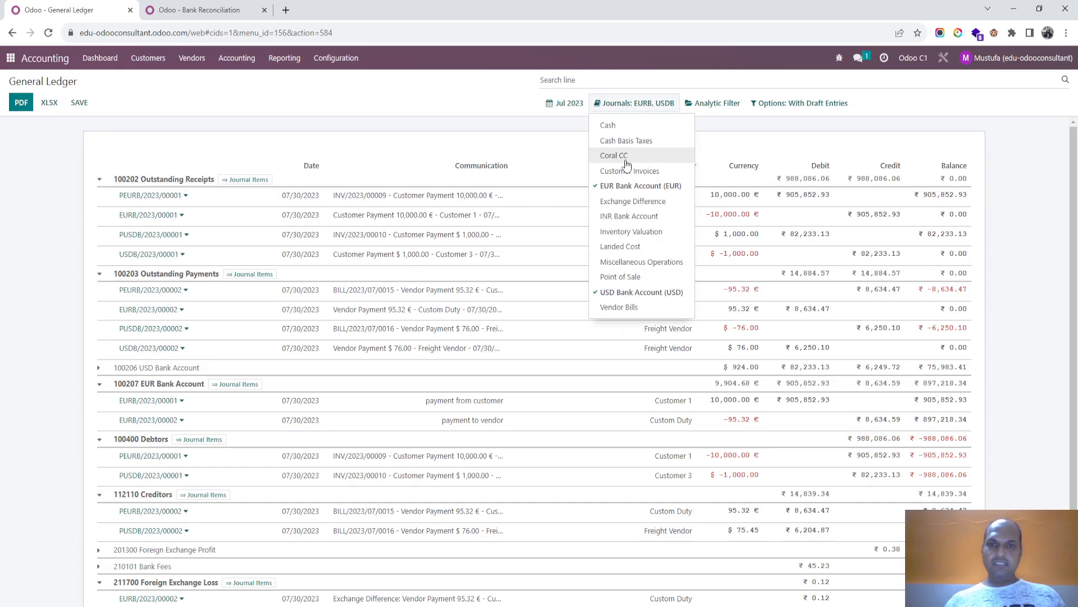
{"action": "left_click", "coordinate": [640, 186]}
{"action": "left_click", "coordinate": [768, 108]}
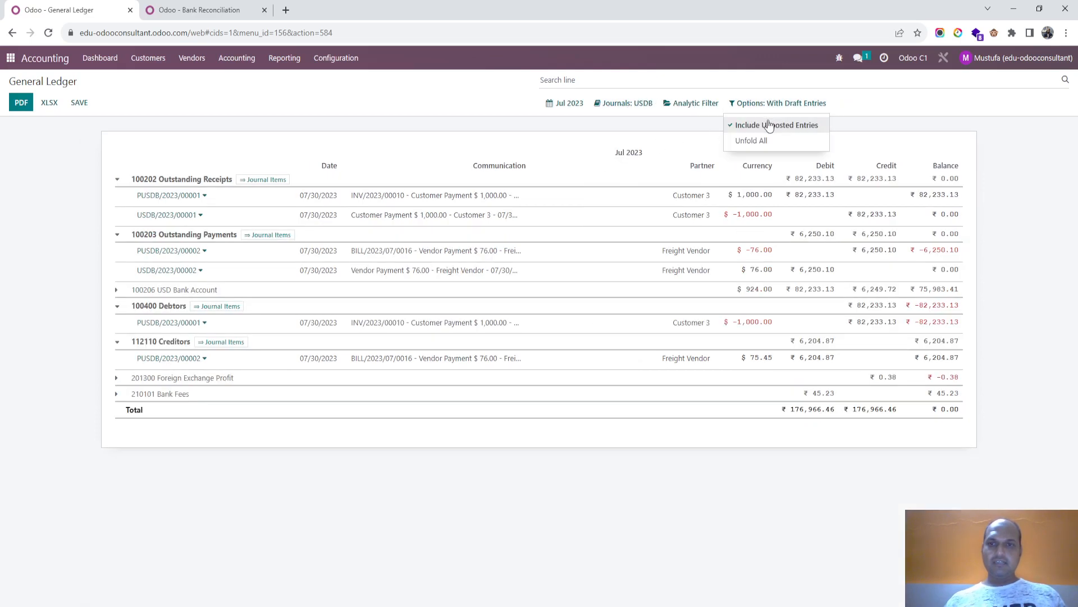
{"action": "left_click", "coordinate": [772, 124]}
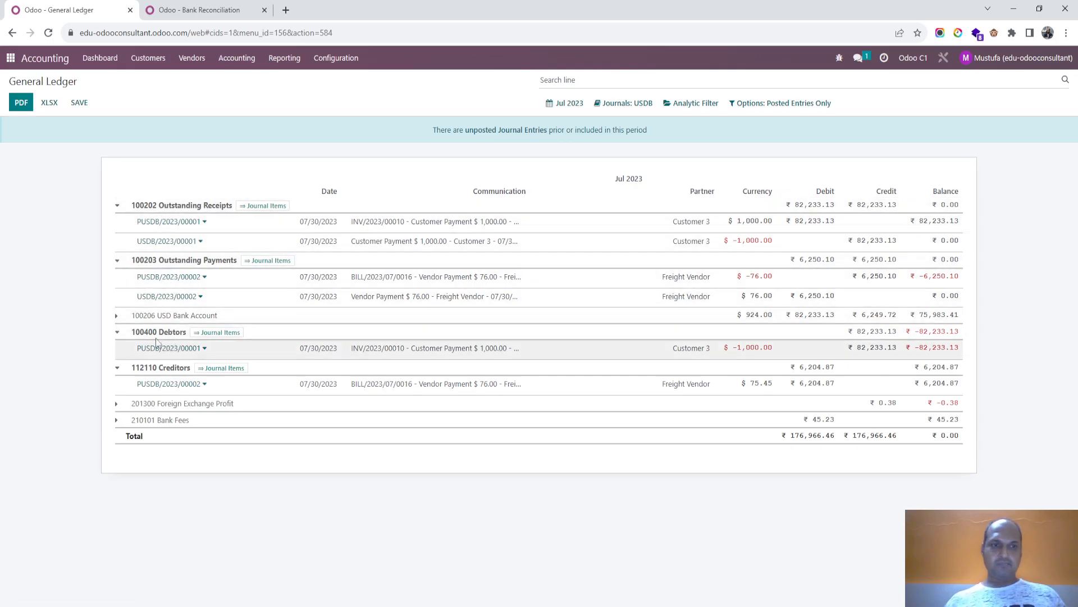
- Examine the 100206 USD Bank Account entries in the ledger and return from the bank reconciliation to the Accounting Dashboard
{"action": "left_click", "coordinate": [124, 315]}
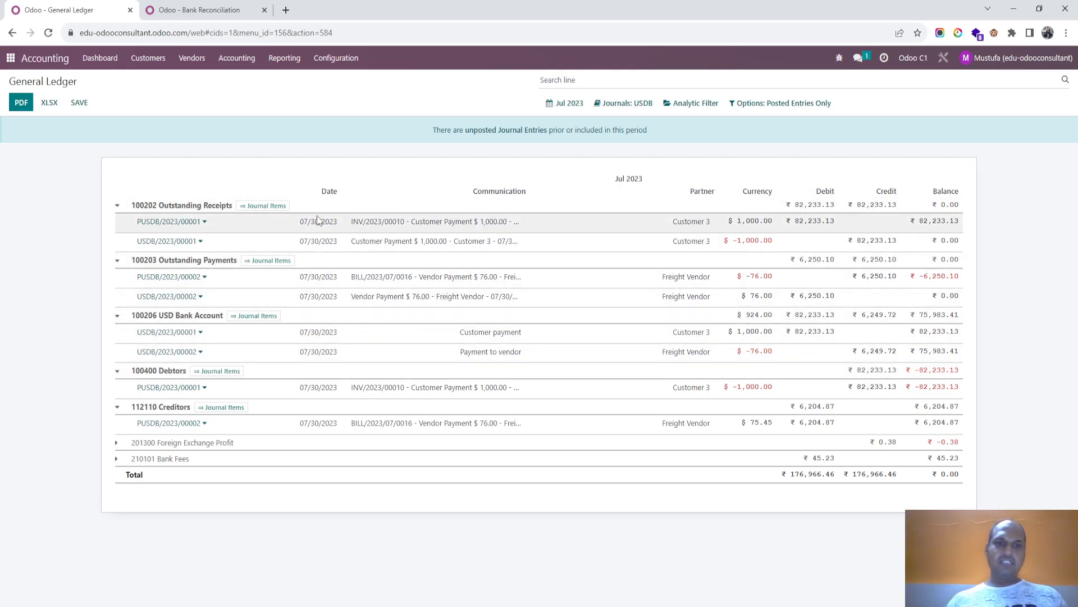
{"action": "left_click", "coordinate": [179, 12]}
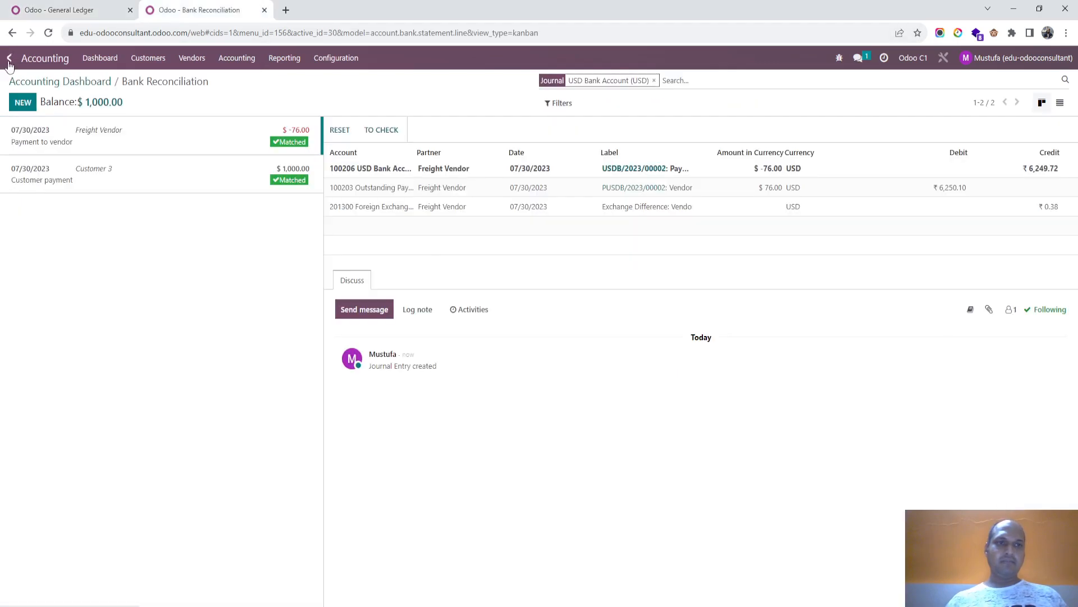
{"action": "left_click", "coordinate": [94, 60]}
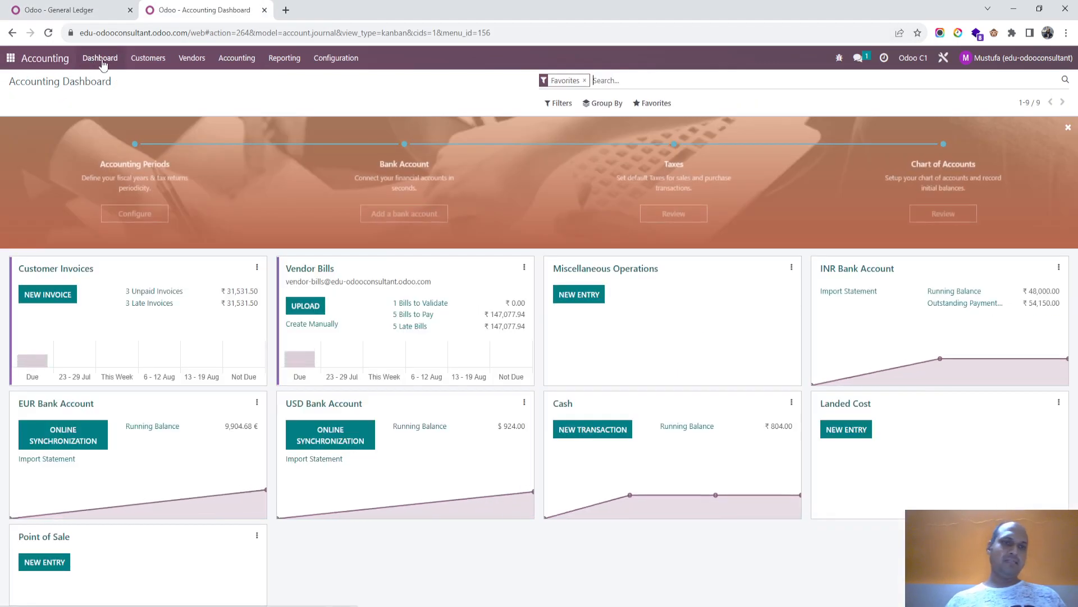